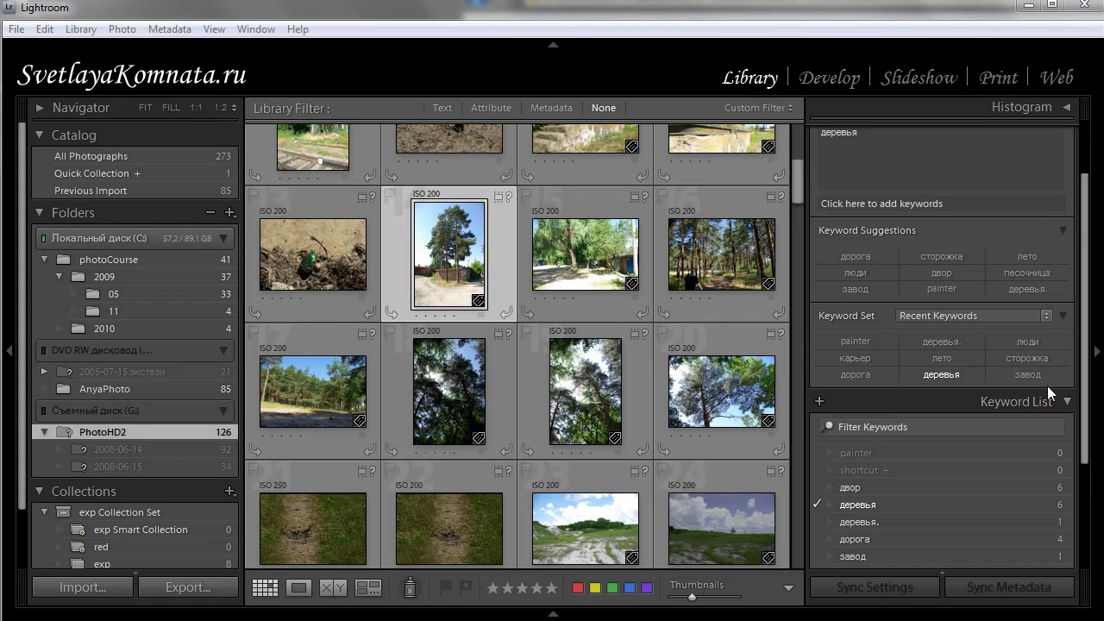
Step: Show the Keyword Set presets: Recent Keywords, Outdoor, Portrait and Wedding Photography
left_click(993, 317)
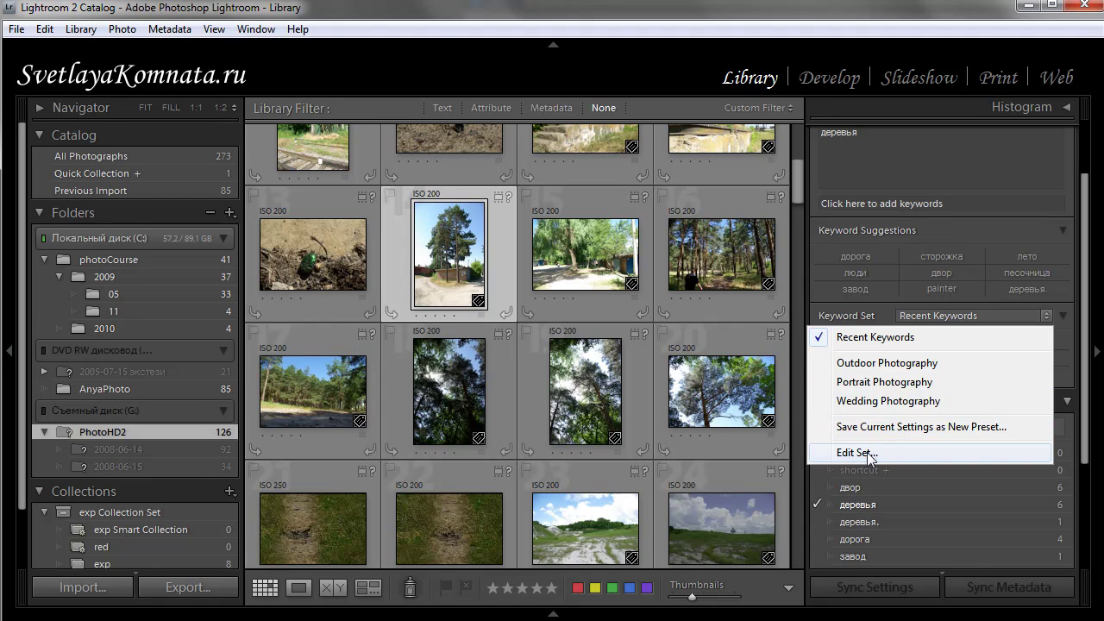
Step: Edit the keyword set's words, removing the period from 'деревья.', and leave the preset as Custom
left_click(867, 453)
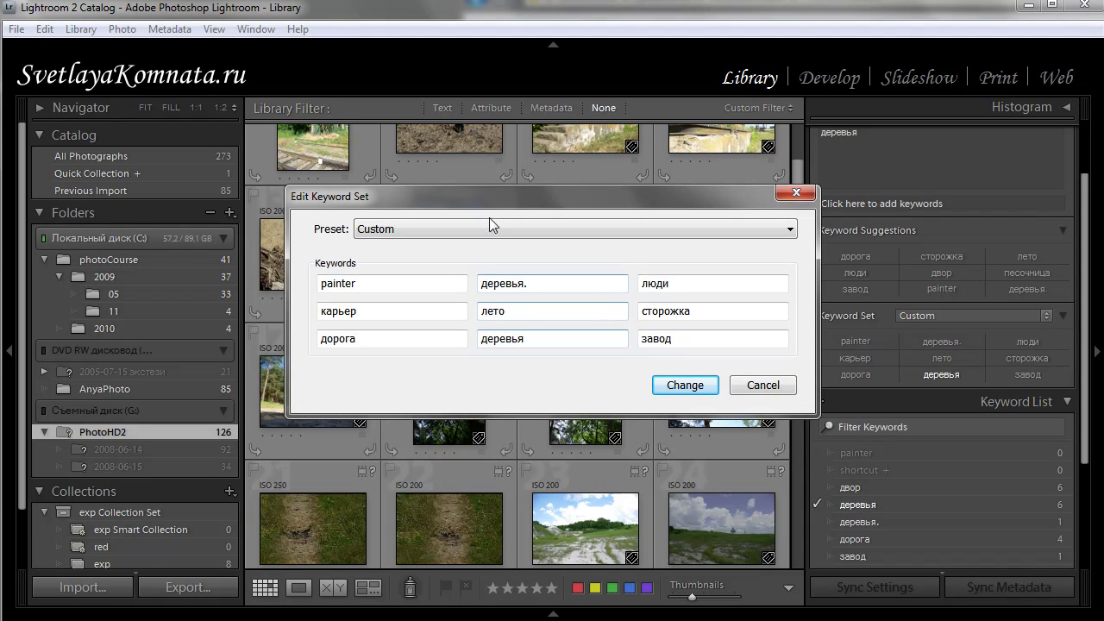
left_click_drag(511, 199, 467, 196)
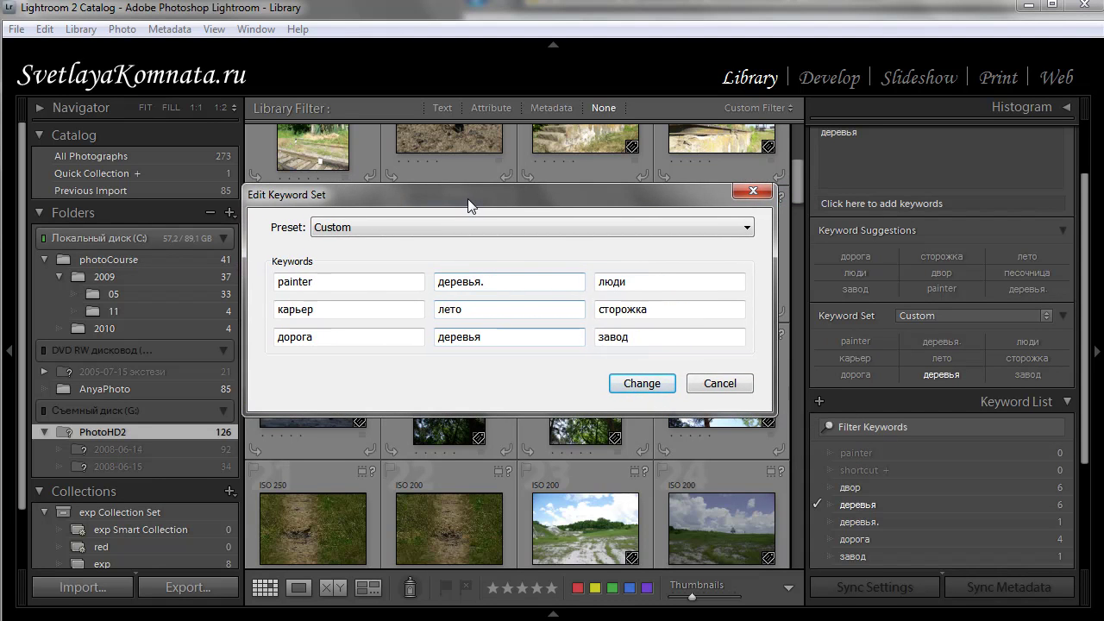
left_click(375, 283)
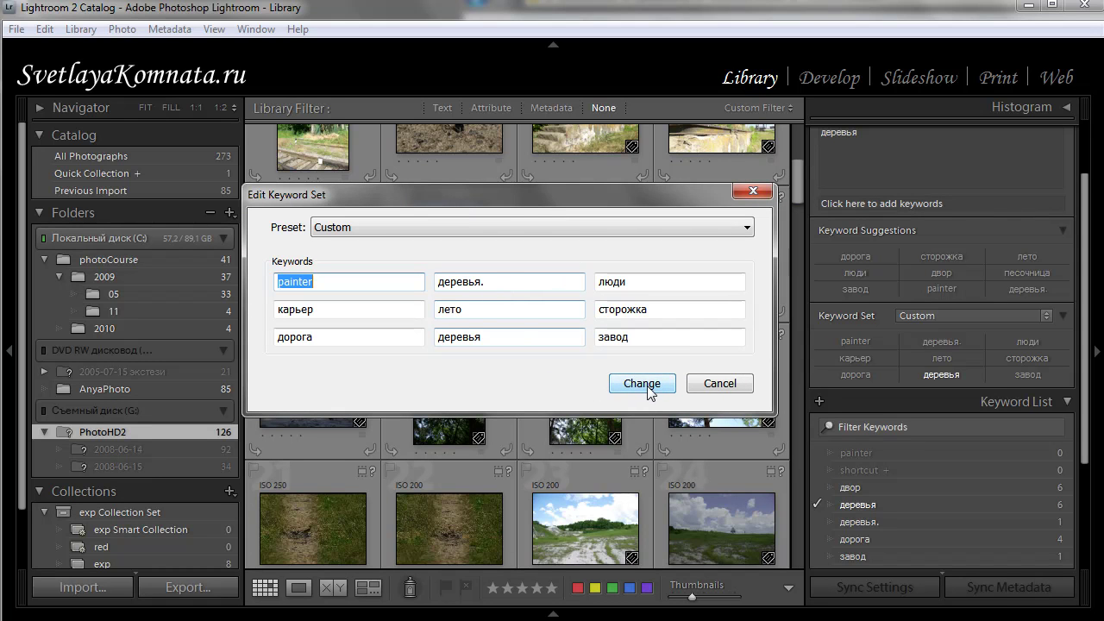
double_click(503, 282)
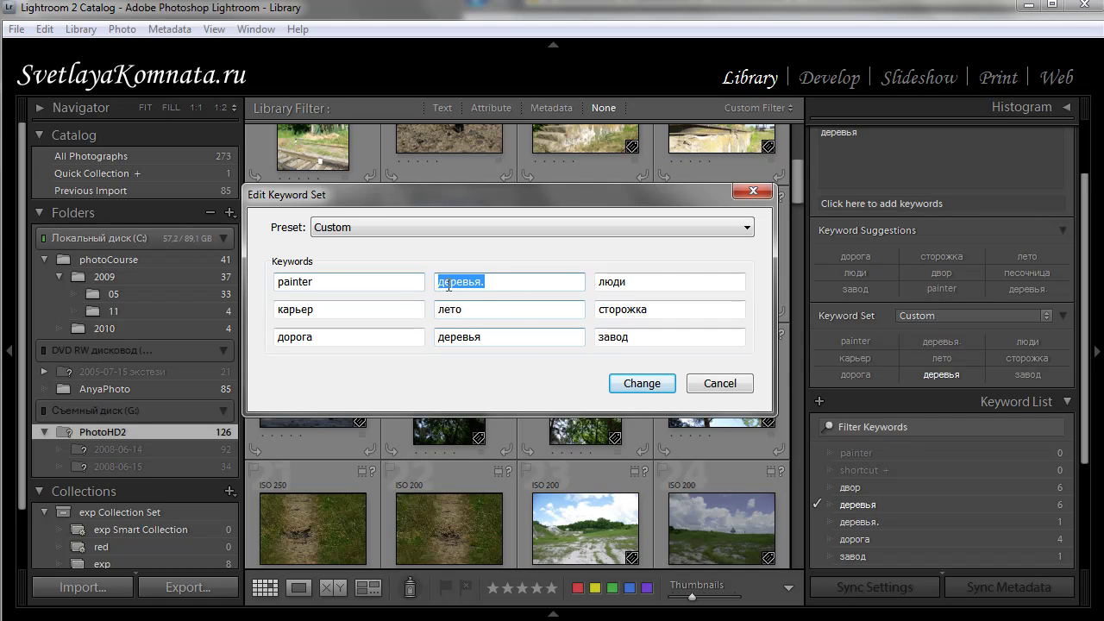
left_click(496, 284)
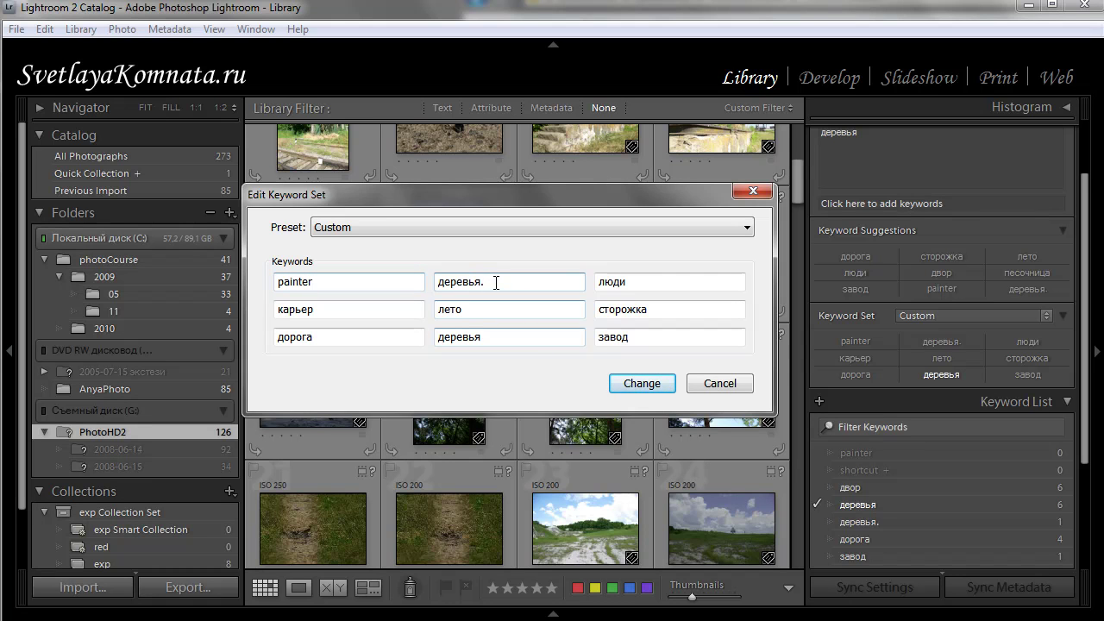
key("BackSpace")
left_click(512, 307)
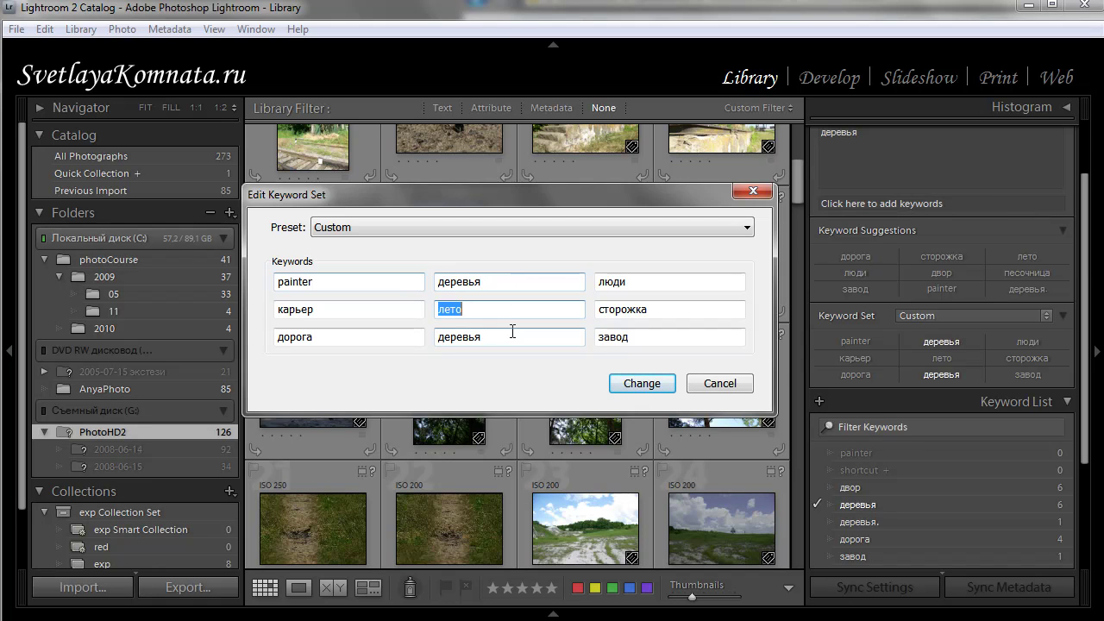
left_click(515, 337)
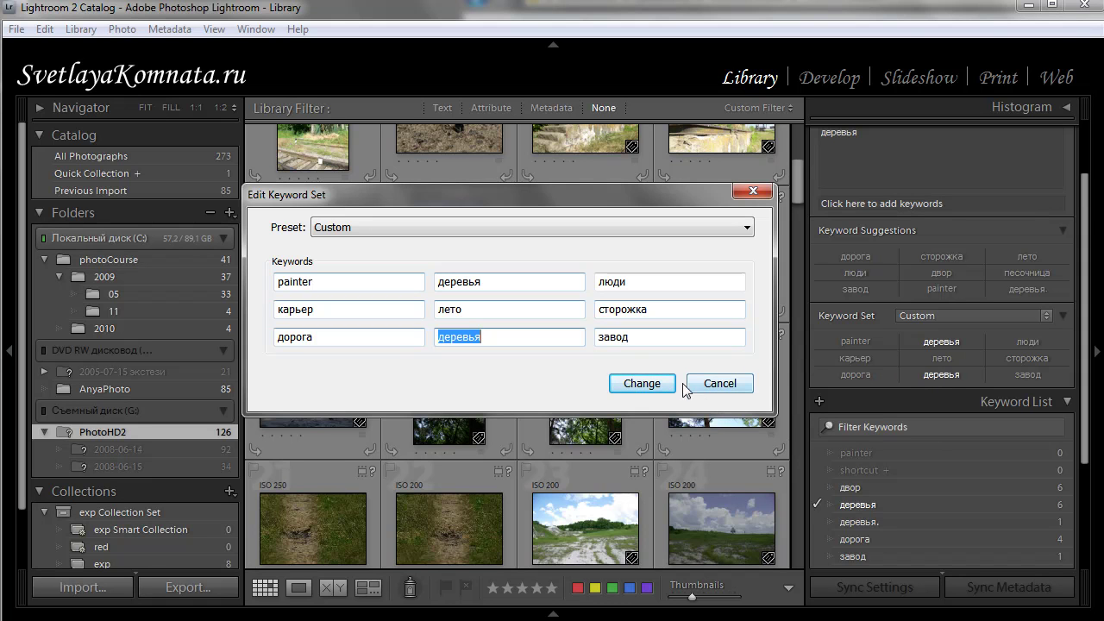
left_click(431, 227)
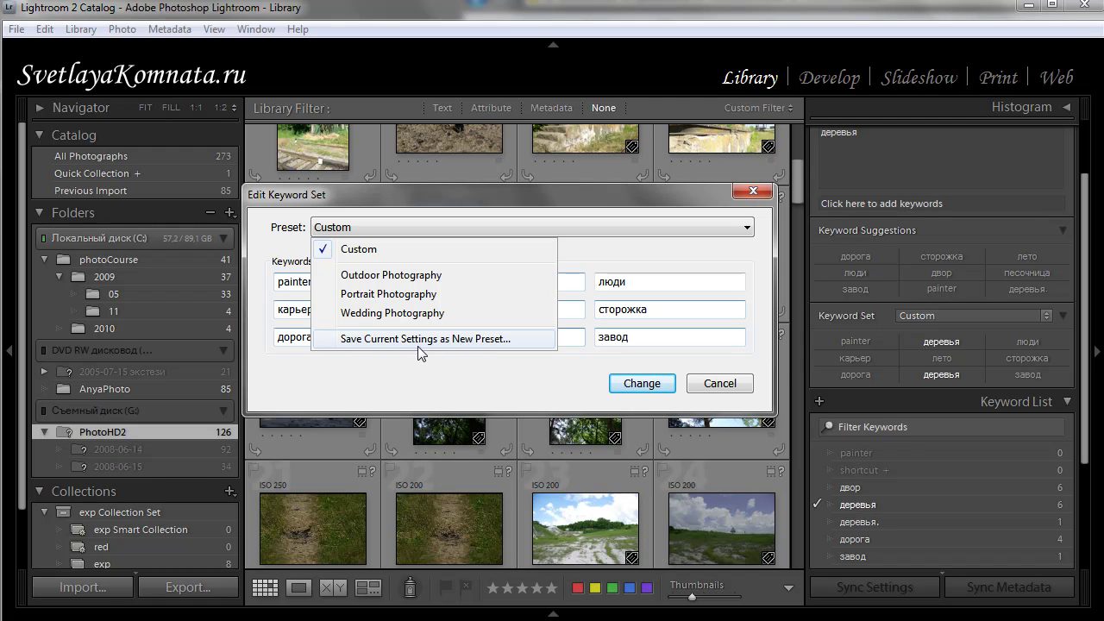
left_click(476, 382)
Step: Close the keyword set editor and keep the Custom keyword set active
left_click(720, 385)
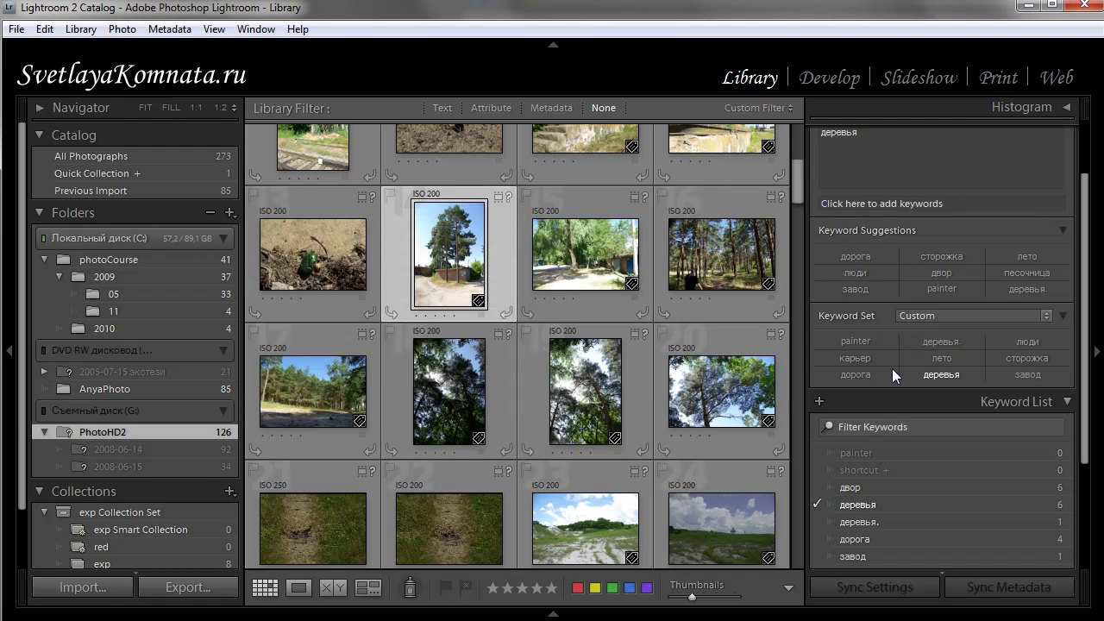
left_click(953, 317)
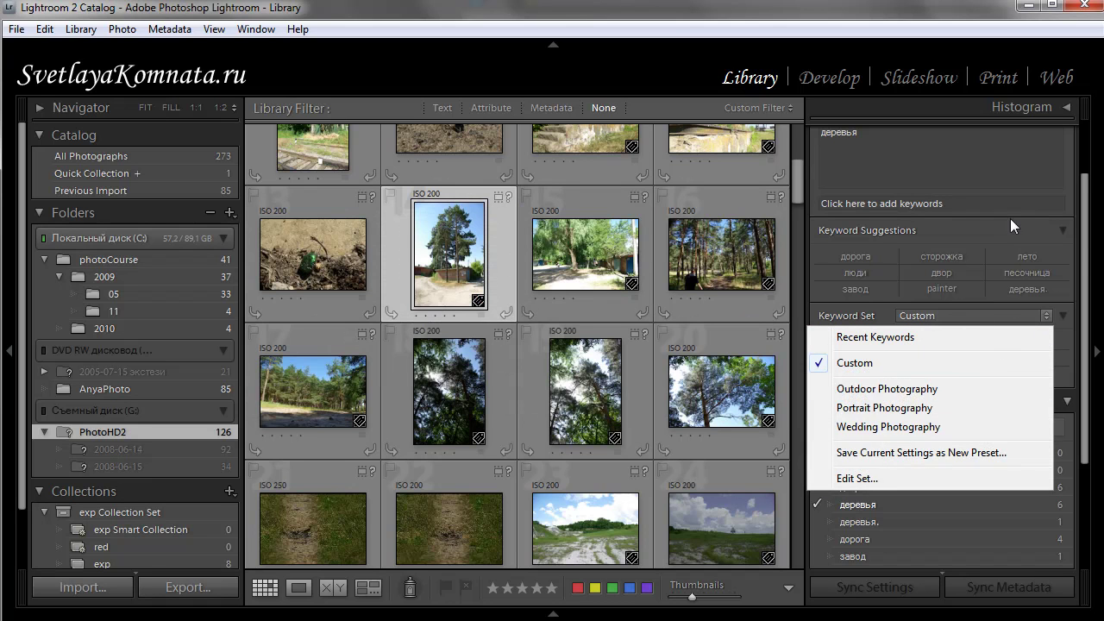
left_click(1078, 258)
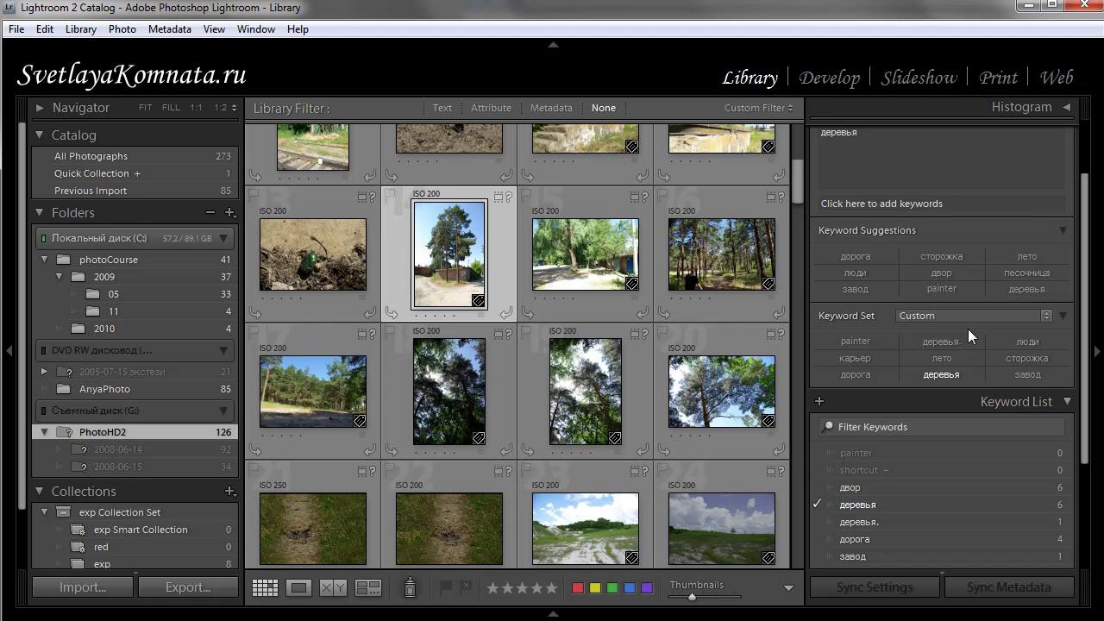
Step: Select the first photo and highlight its keywords двор, лето, песочница in Keyword Tags
scroll(681, 417, "up", 2)
scroll(695, 415, "up", 1)
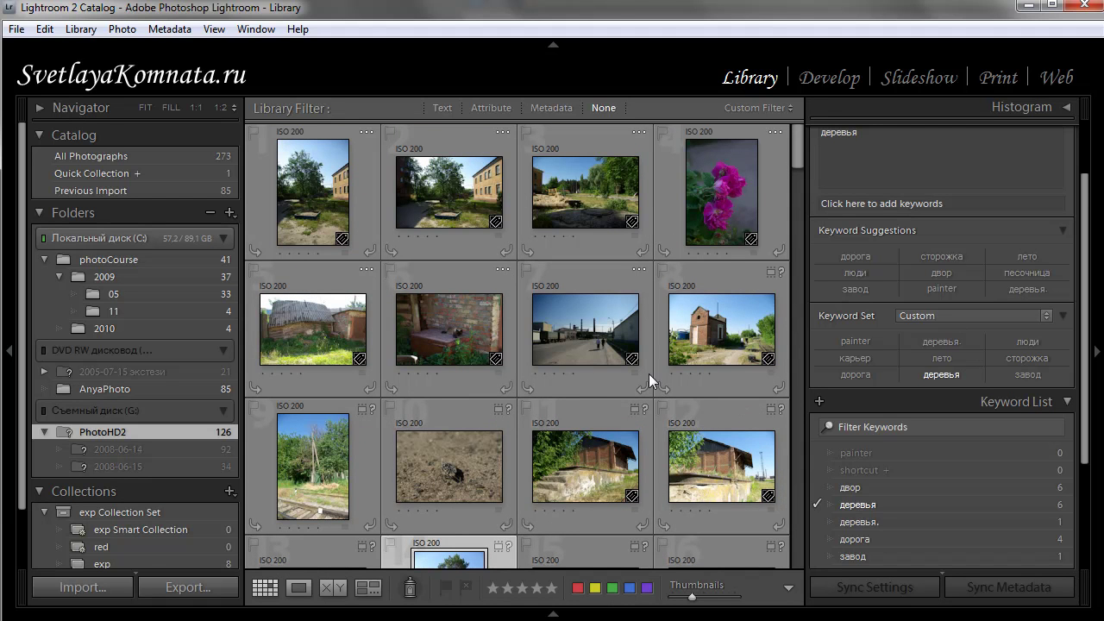
left_click(313, 190)
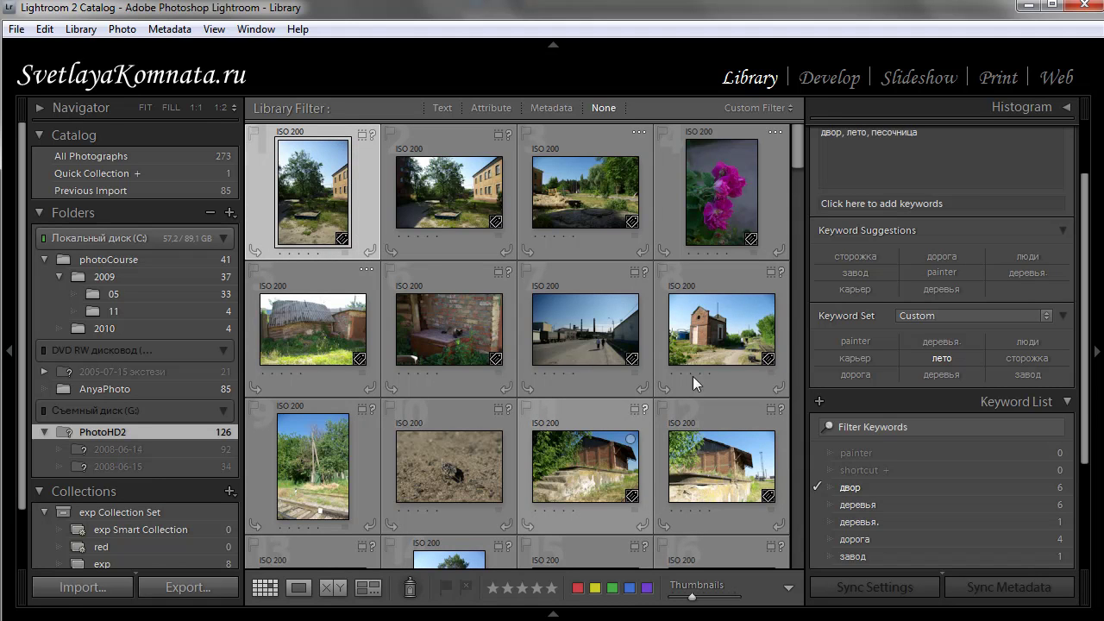
left_click(949, 160)
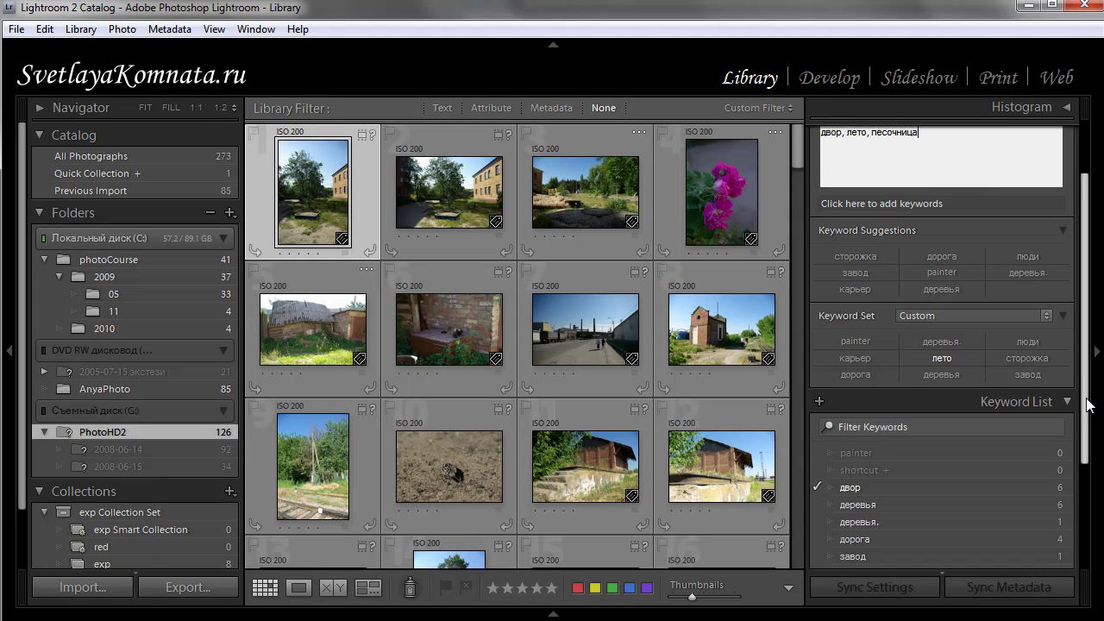
scroll(1087, 401, "up", 3)
left_click_drag(923, 216, 825, 221)
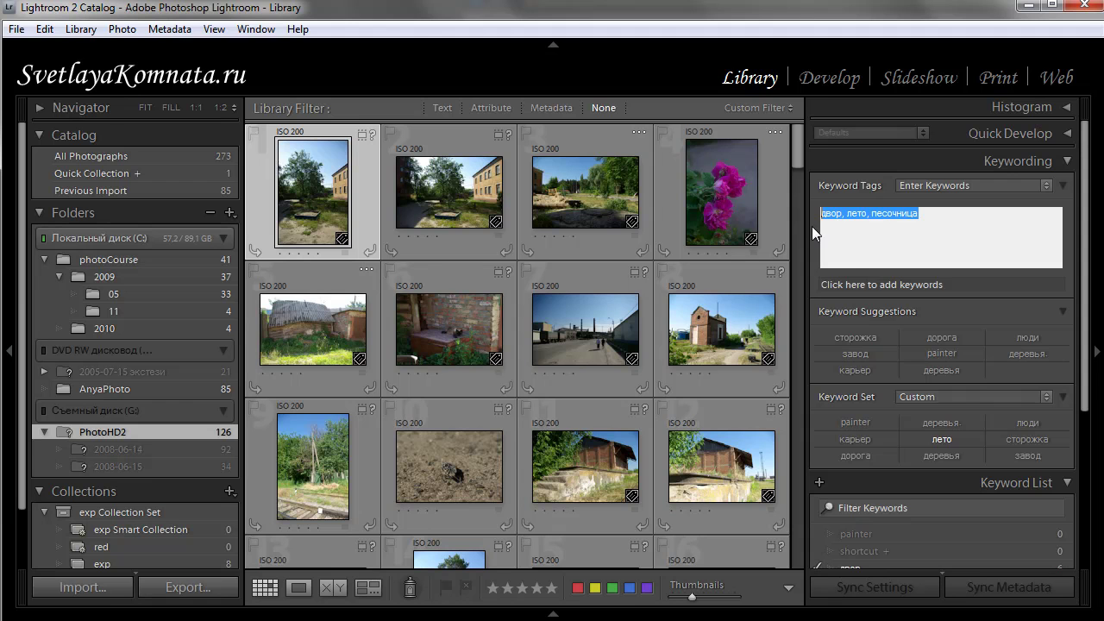
Step: Set the red-brick photo's tags to дорога, лето, люди, сторожка, discarding the extra ',двор, лето, песочница' text
left_click(579, 331)
left_click(717, 351)
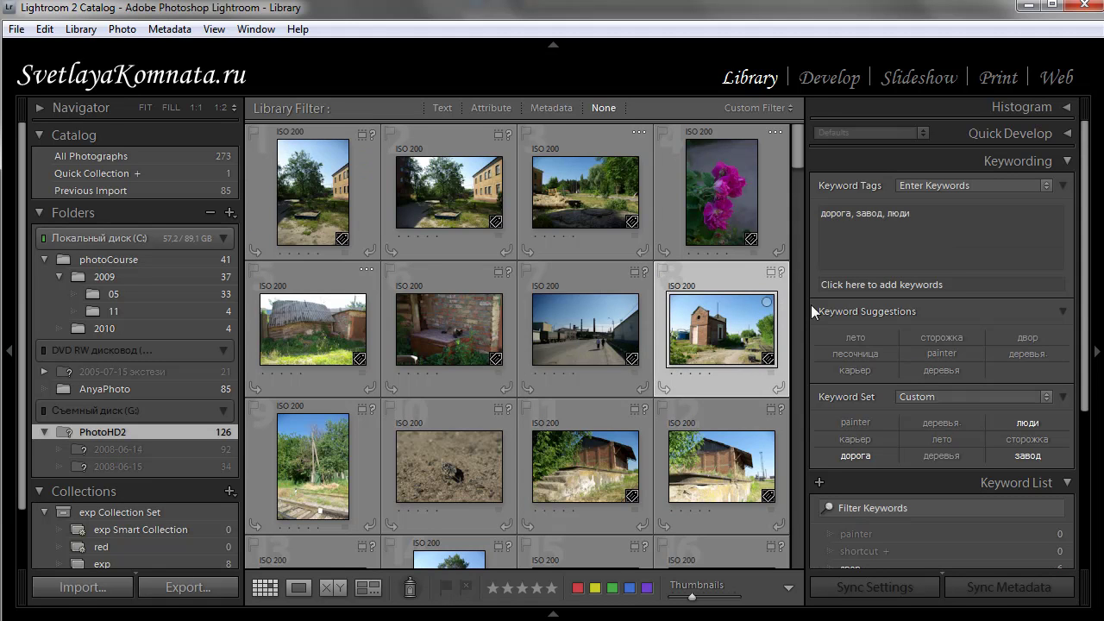
left_click(984, 241)
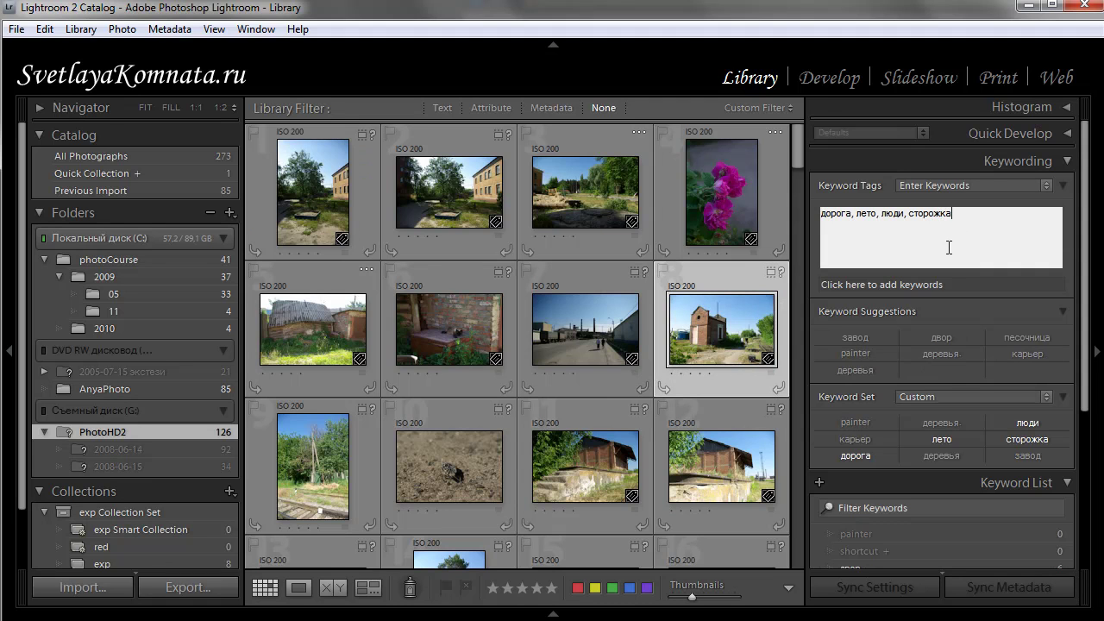
type(",")
type("двор, лето, песочница")
left_click_drag(1054, 213, 955, 214)
key("Delete")
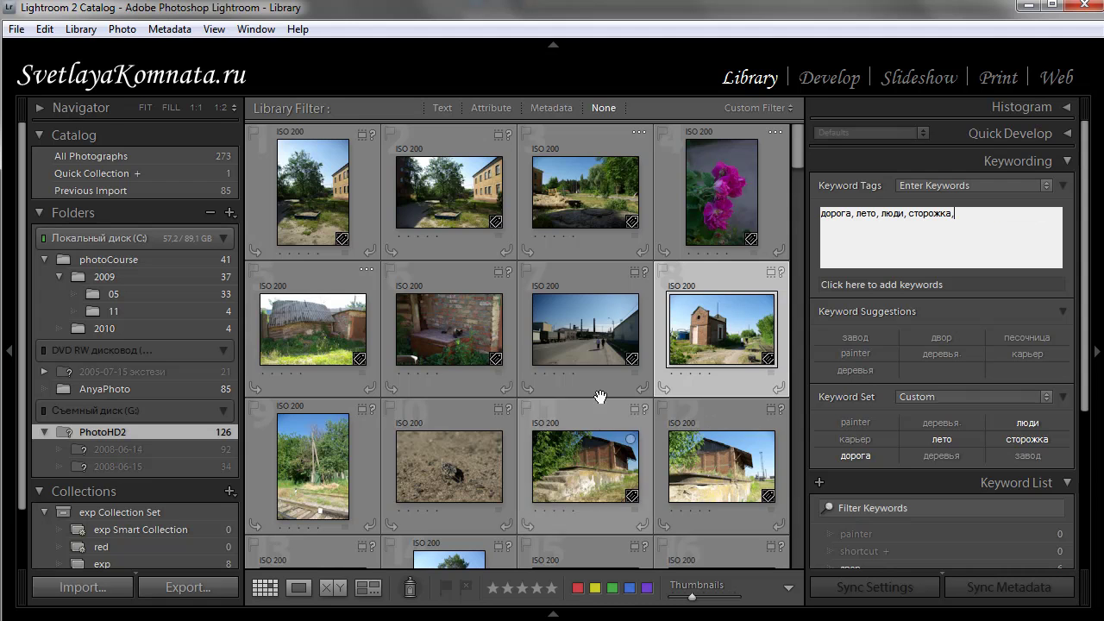
key("Return")
Step: Select the factory-chimney street photo, then the old wooden shed photo
left_click(590, 327)
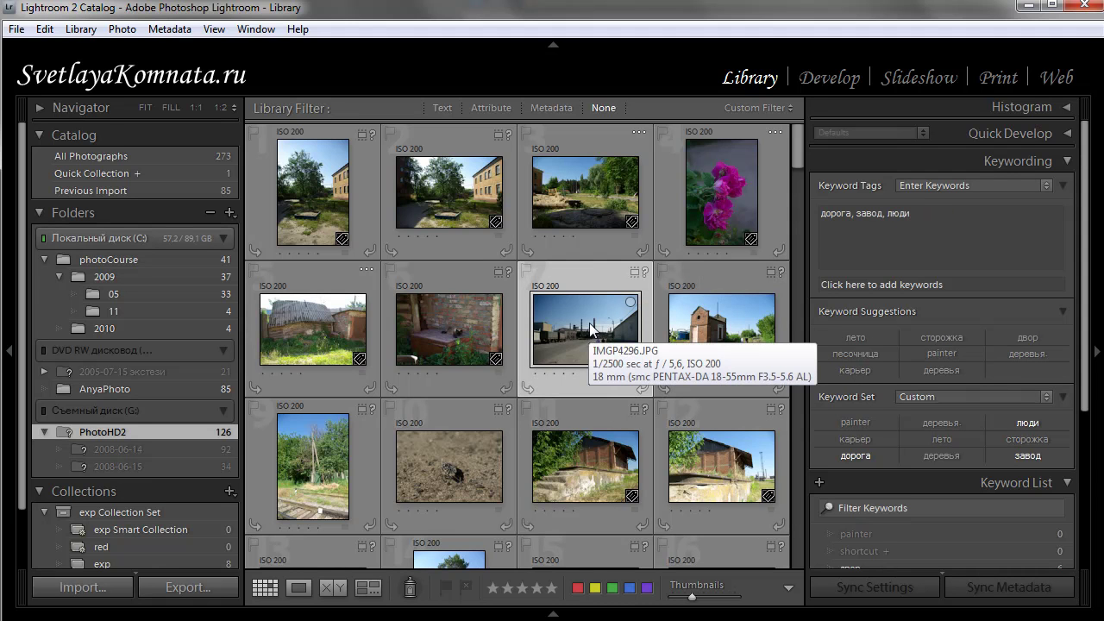
scroll(590, 321, "down", 2)
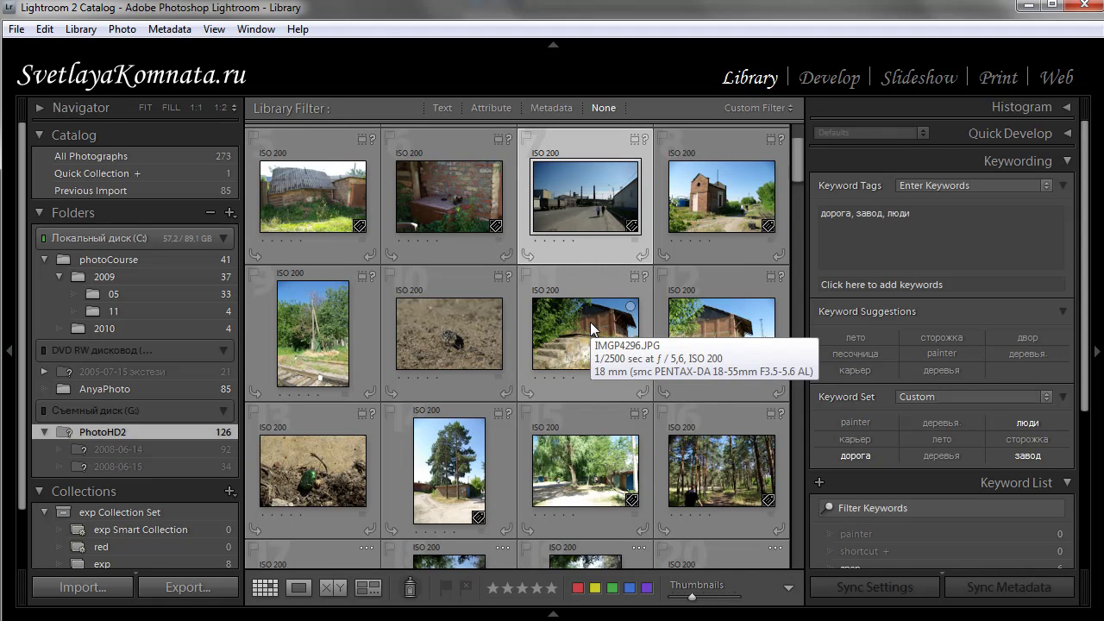
left_click(325, 194)
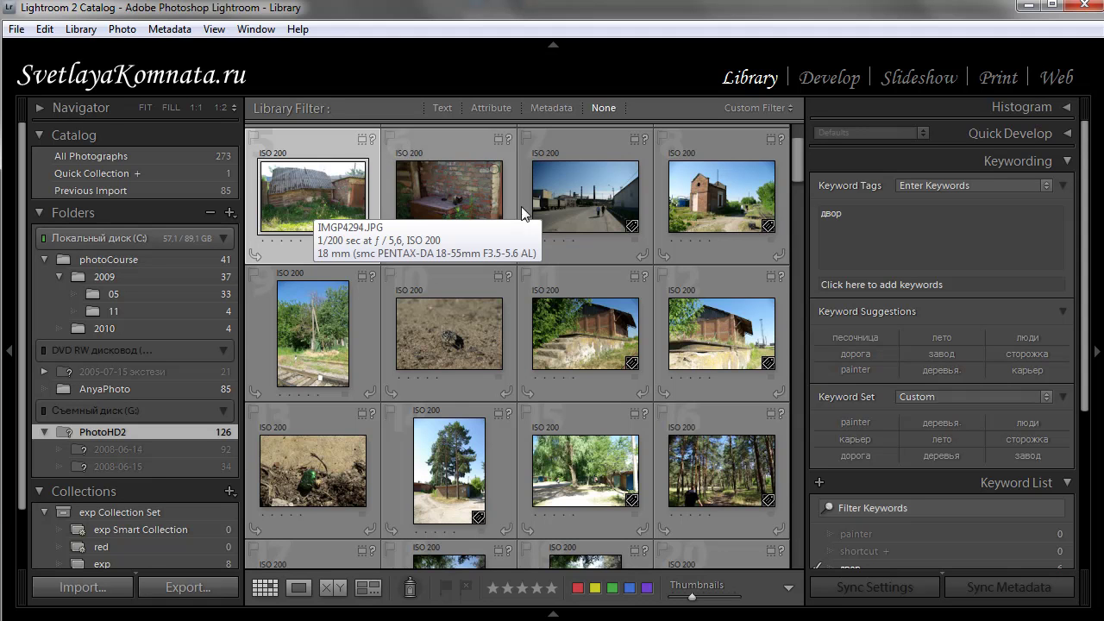
left_click(710, 332, "shift")
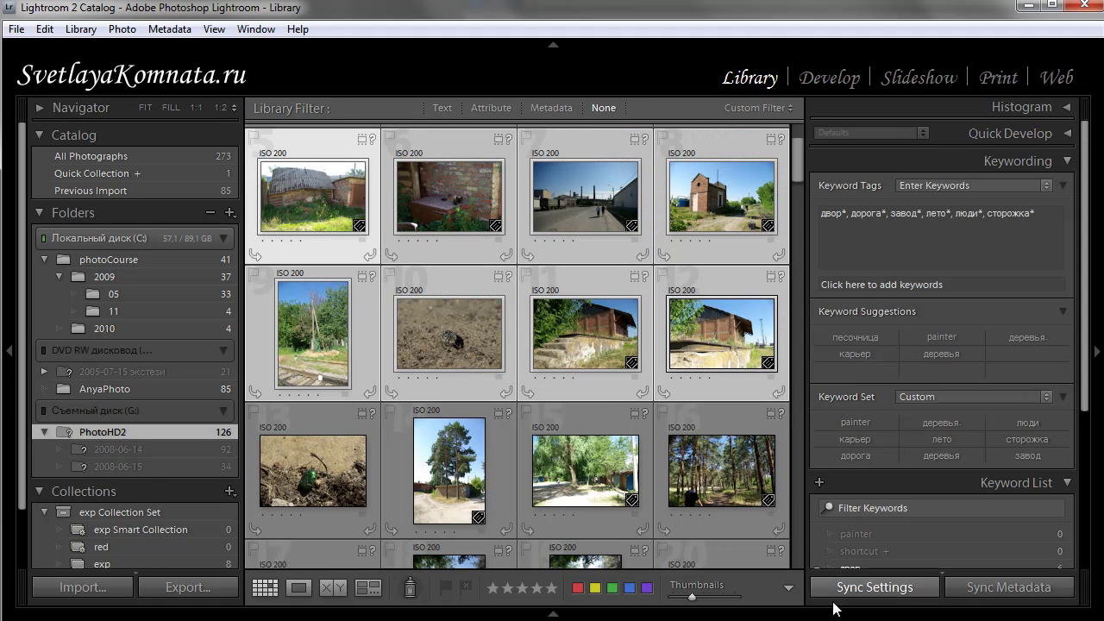
left_click(1008, 593)
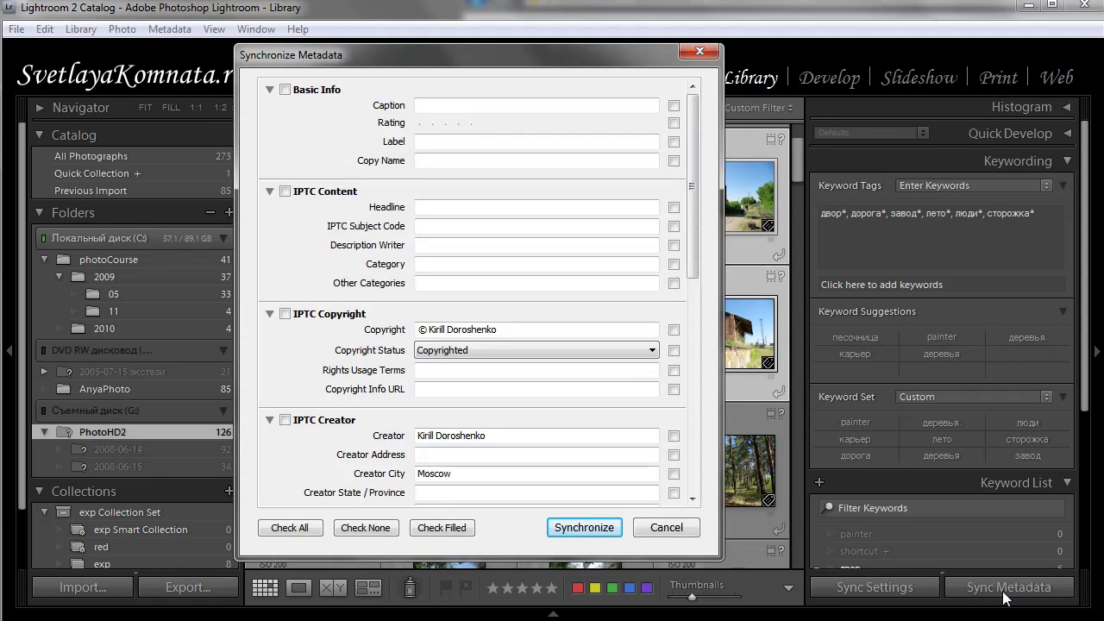
left_click_drag(693, 244, 694, 496)
left_click(284, 451)
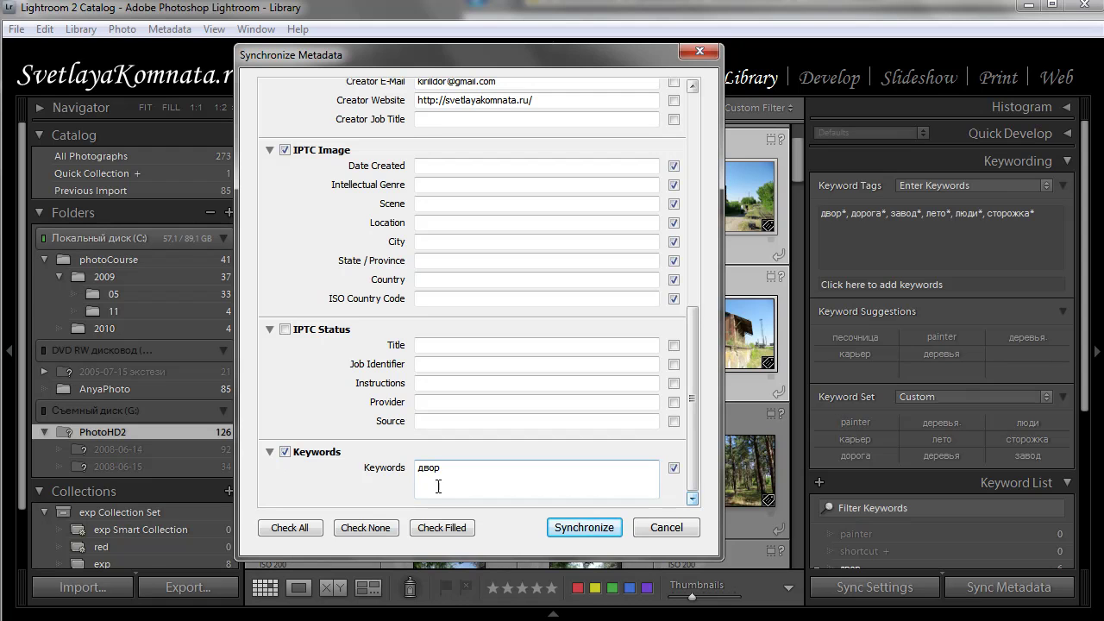
left_click(669, 531)
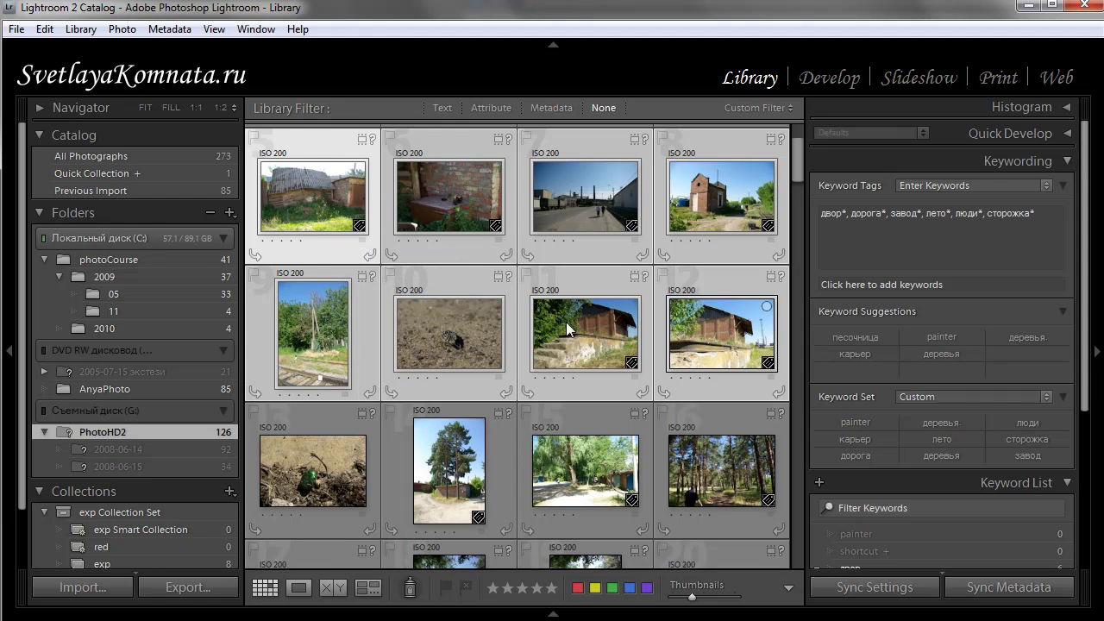
Step: Select only the tree-lined street photo and activate the keyword Painter
left_click(566, 466)
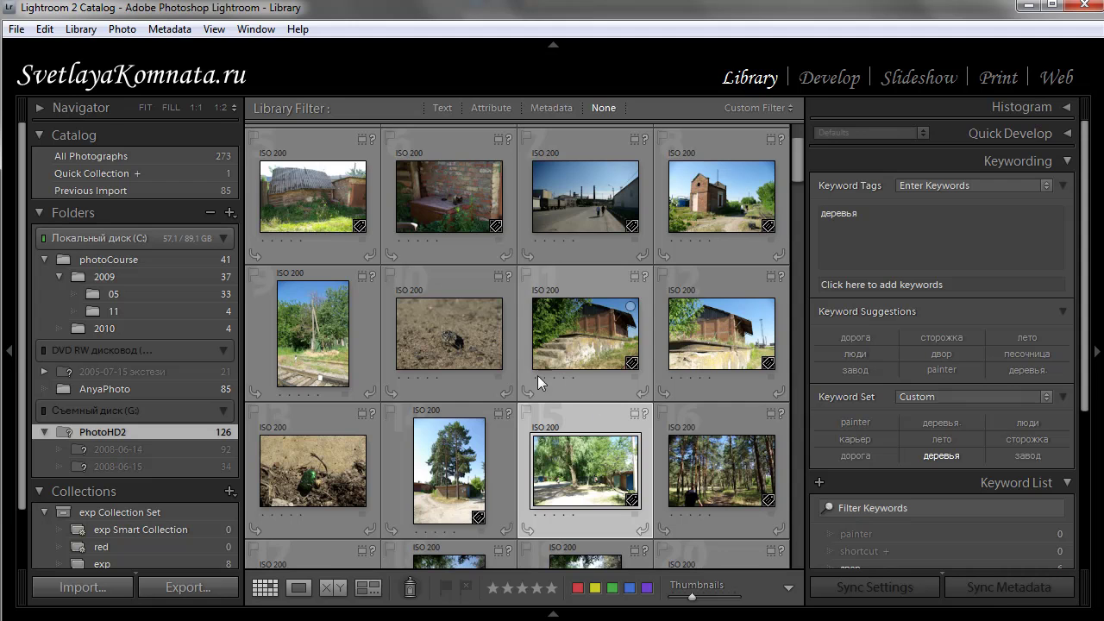
left_click(409, 588)
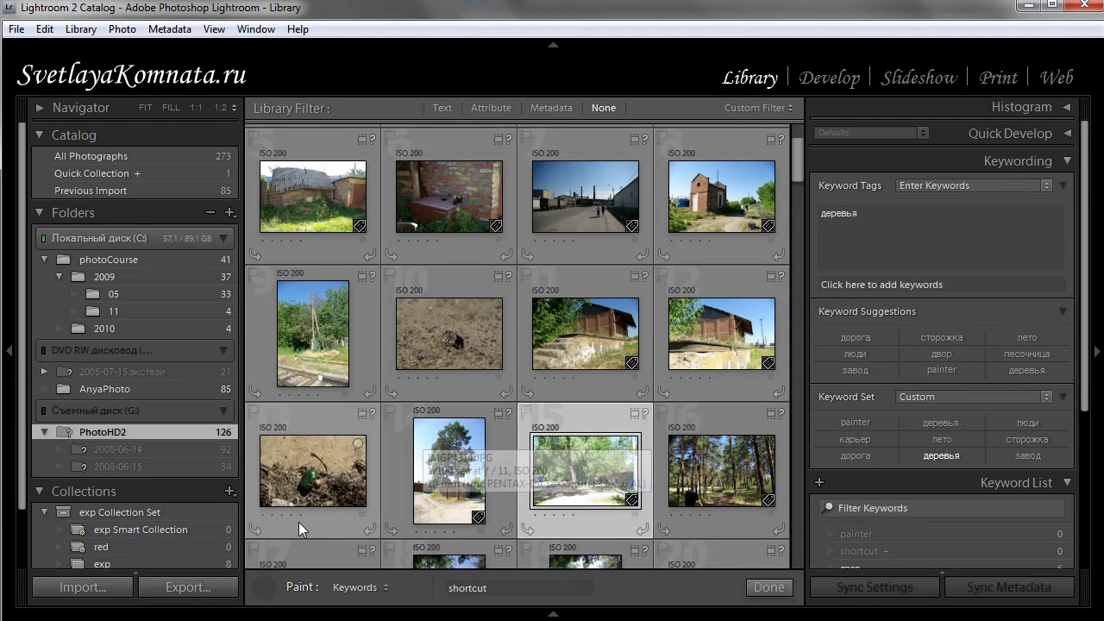
Step: Reset the Painter with Paint set to Keywords and the keyword 'shortcut'
left_click(281, 586)
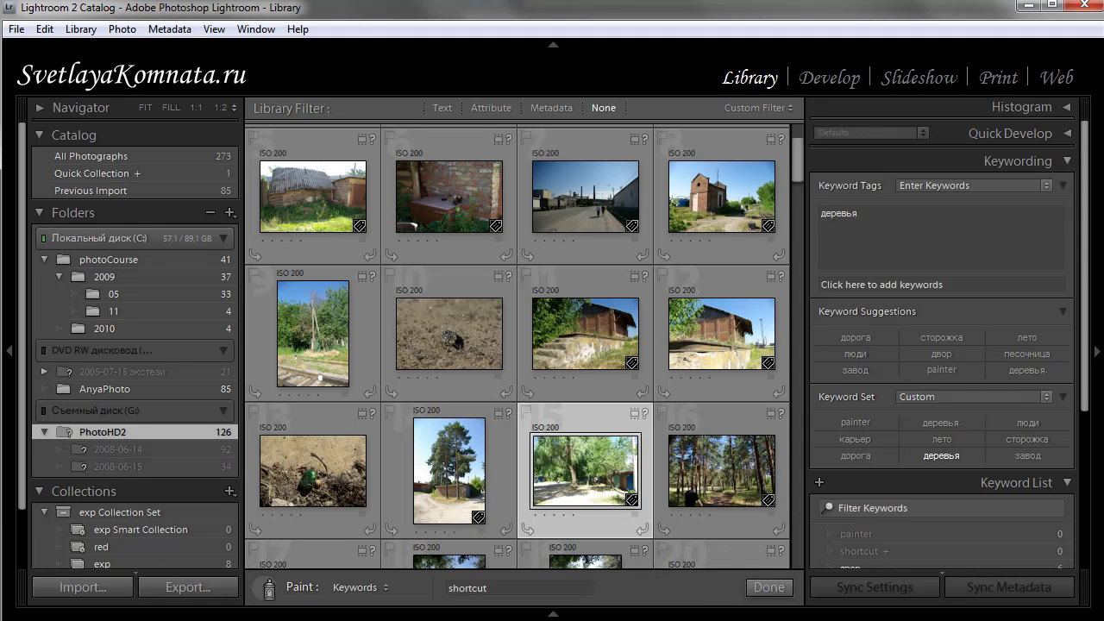
left_click(269, 589)
left_click(383, 590)
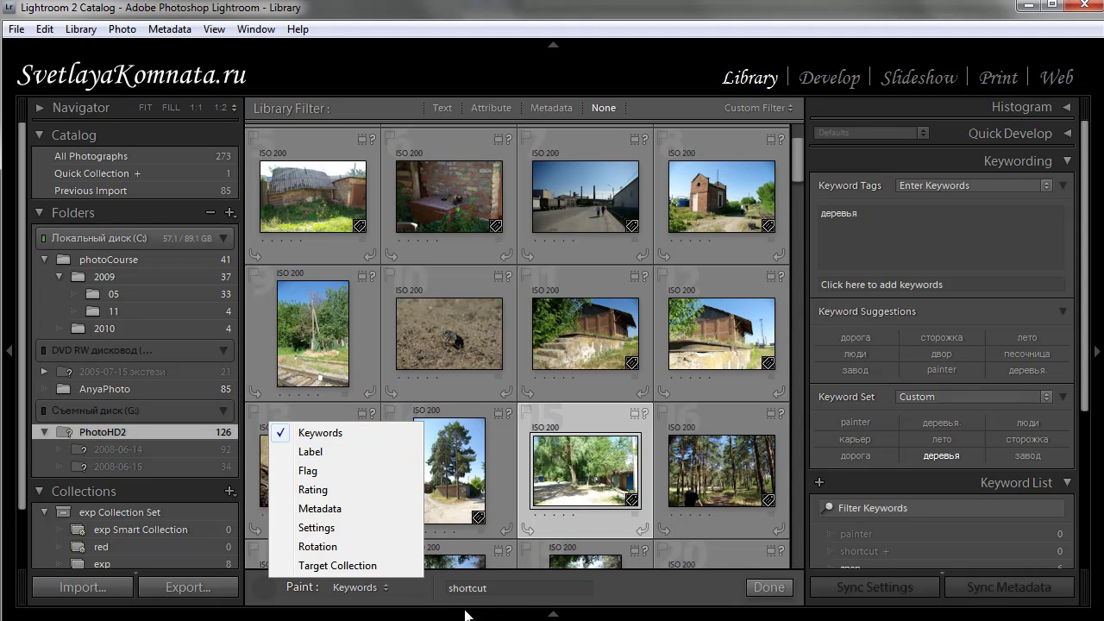
left_click(507, 588)
left_click(507, 588)
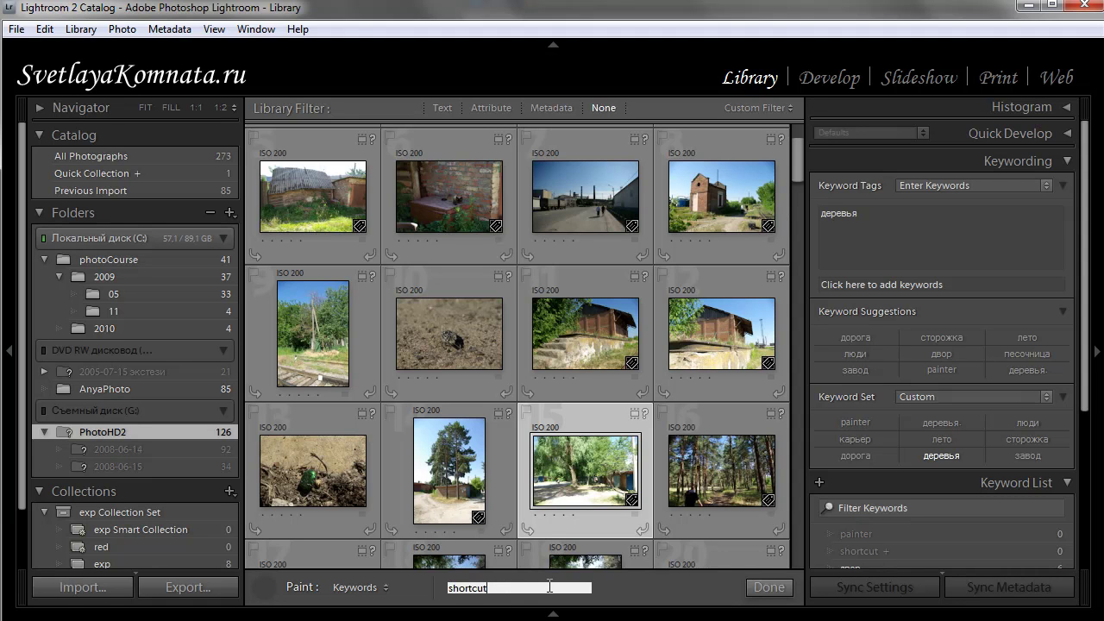
left_click_drag(507, 588, 436, 593)
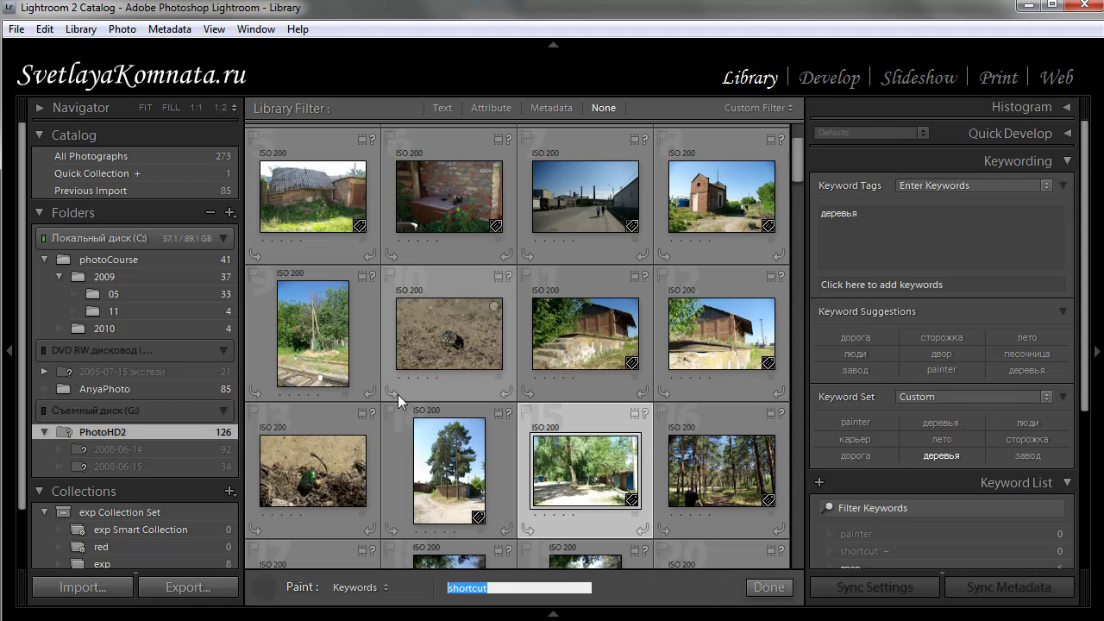
left_click(642, 590)
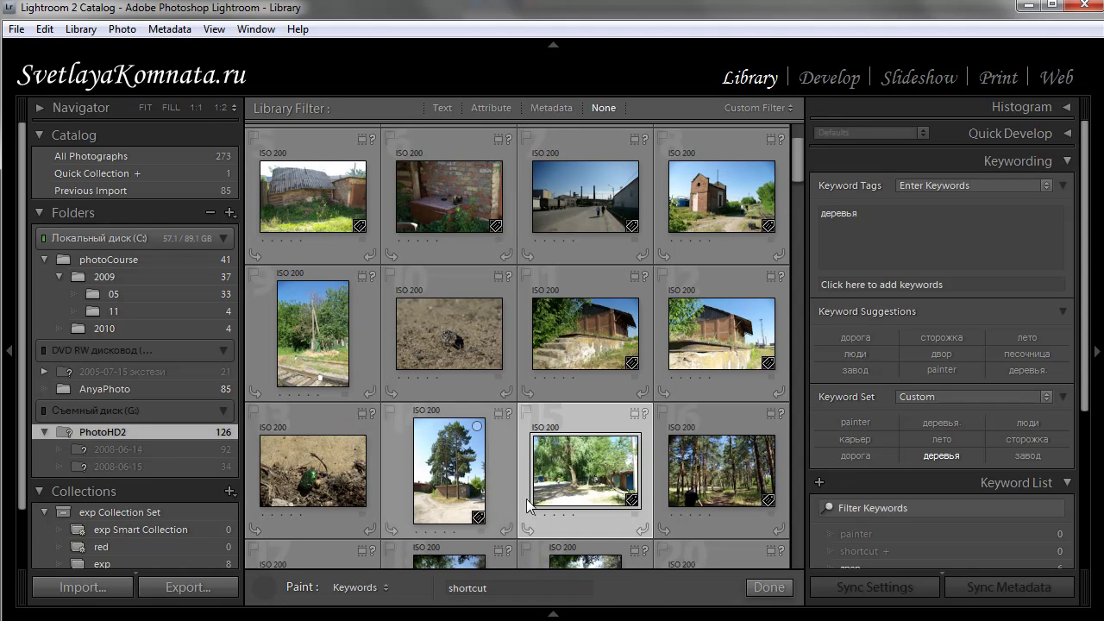
Step: Paint 'shortcut' onto the forest photo and several top-row photos, then remove it from some
left_click(731, 474)
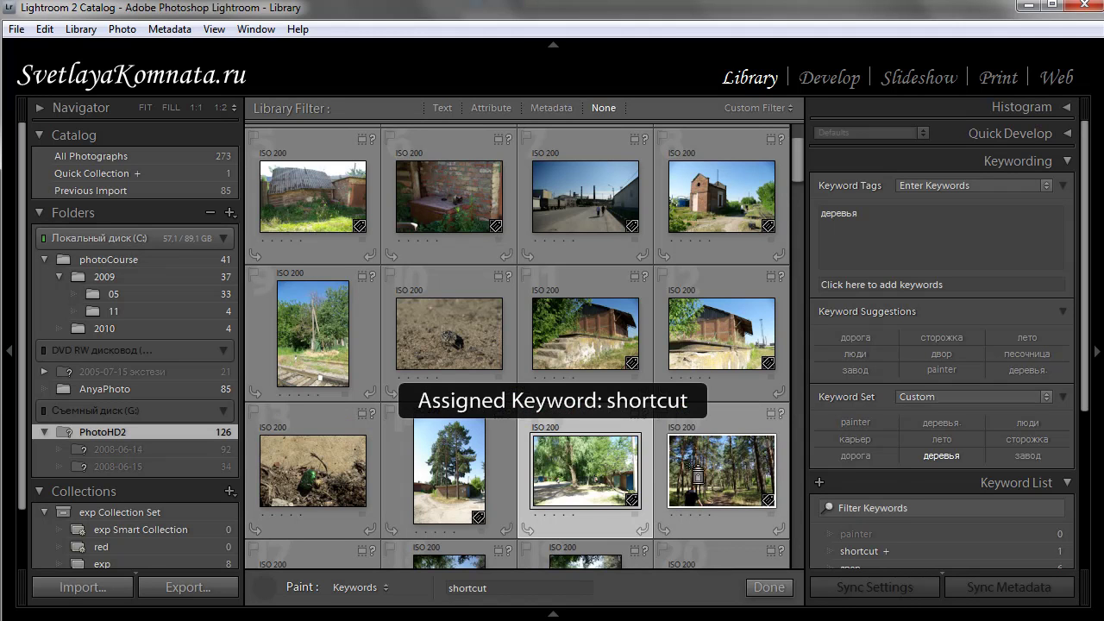
mouse_move(666, 474)
left_mouse_down()
mouse_move(456, 476)
mouse_move(312, 345)
mouse_move(722, 334)
left_mouse_up()
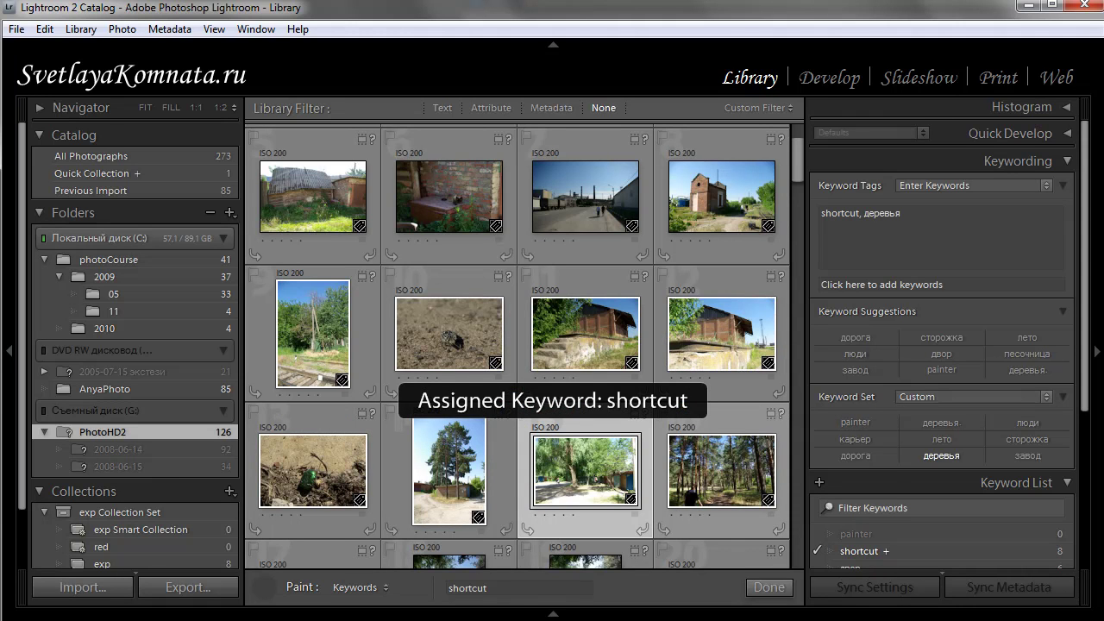
left_click_drag(722, 197, 449, 197)
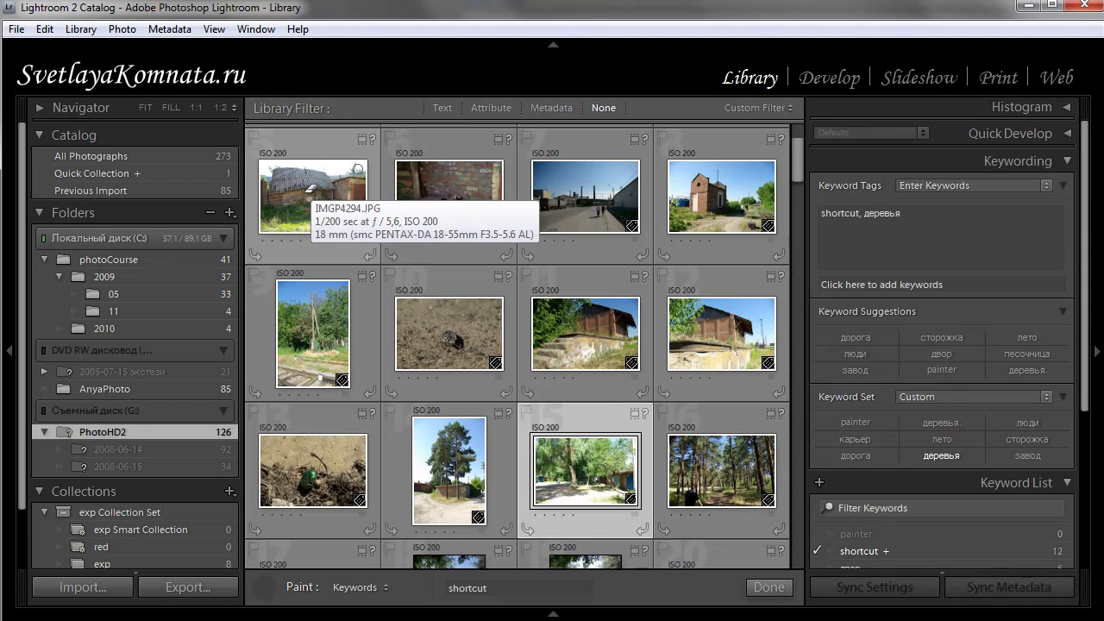
mouse_move(311, 188)
left_mouse_down()
mouse_move(412, 203)
mouse_move(698, 211)
mouse_move(732, 256)
mouse_move(720, 311)
mouse_move(685, 335)
mouse_move(328, 327)
mouse_move(319, 356)
mouse_move(341, 472)
mouse_move(698, 480)
left_mouse_up()
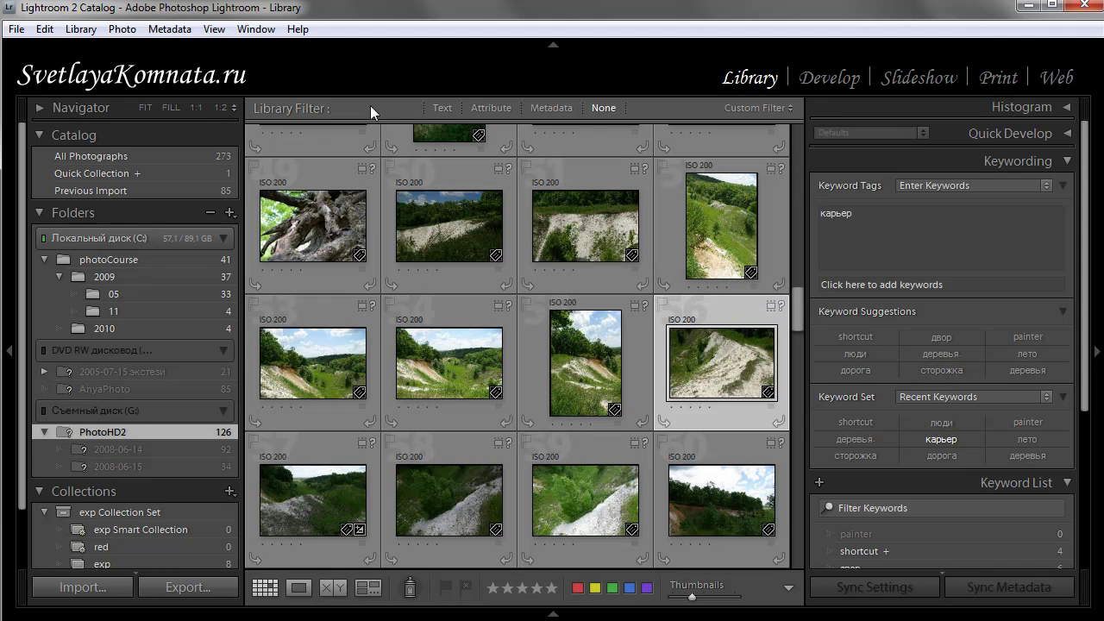
Step: Set the keyword shortcut to 'shortcut' via Metadata > Set Keyword Shortcut
left_click(168, 32)
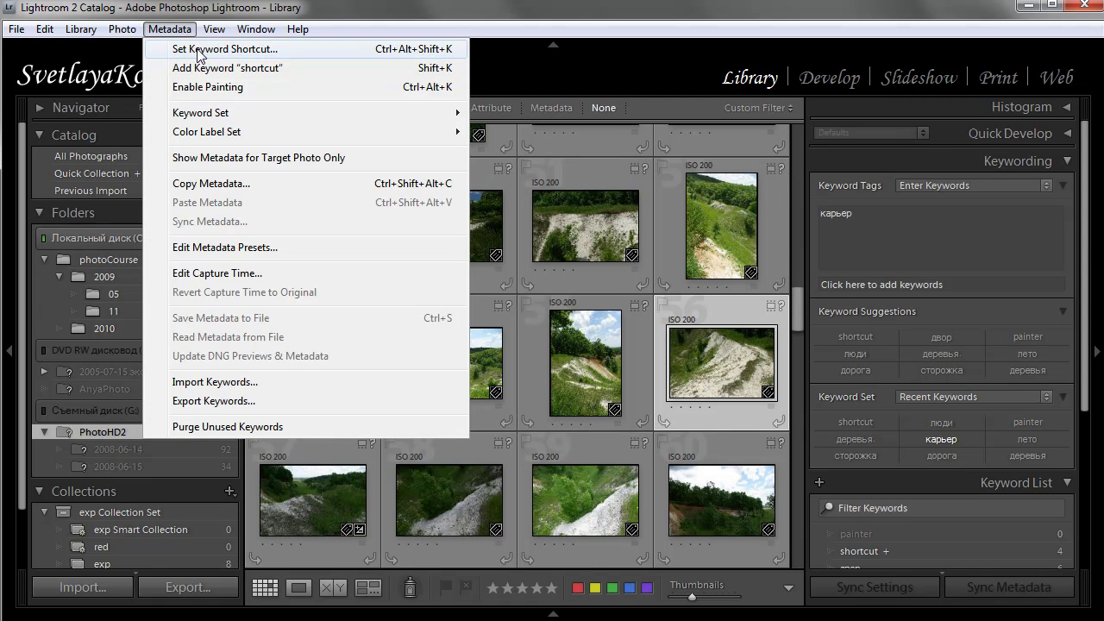
left_click(226, 52)
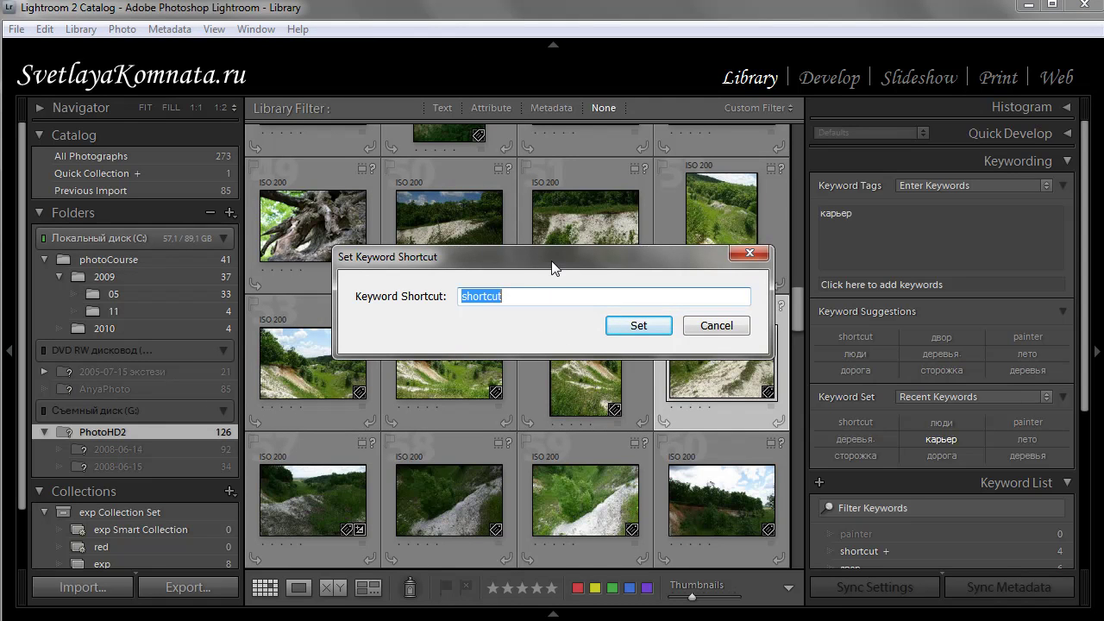
left_click_drag(555, 259, 541, 257)
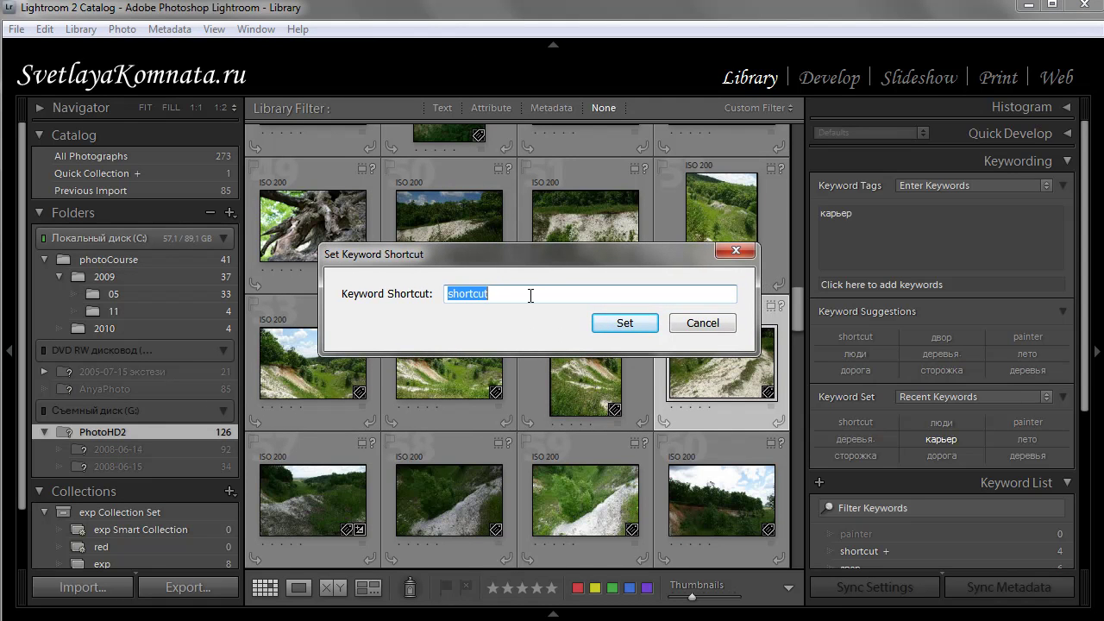
left_click(525, 294)
left_click(627, 326)
Step: Select the tree-root through vertical quarry photos and add the shortcut keyword with Shift+K
left_click(308, 228)
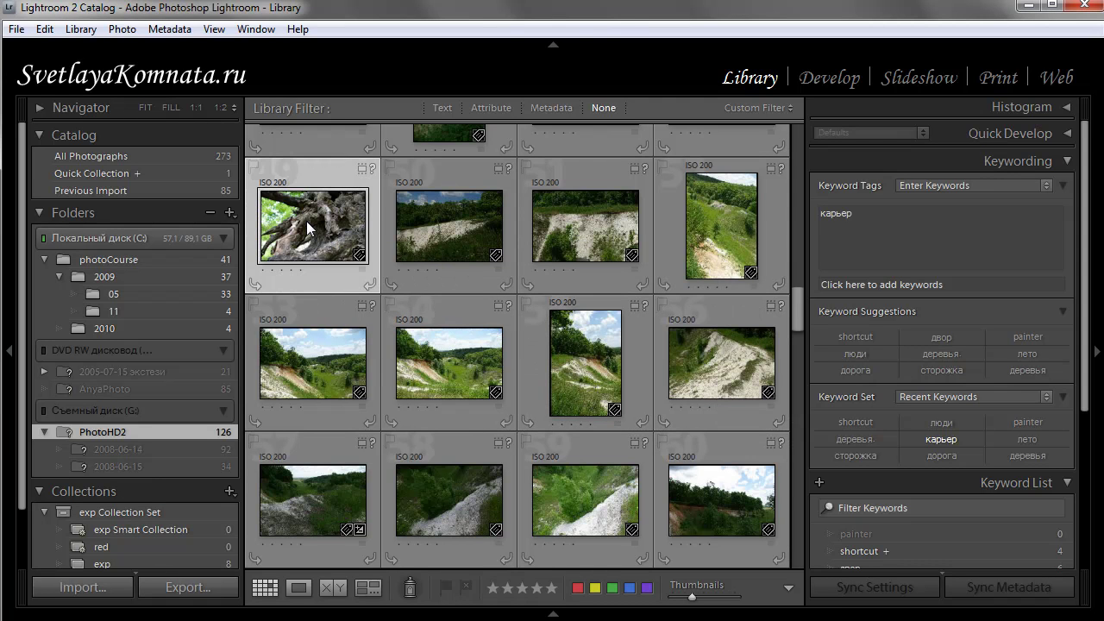
left_click(594, 387, "shift")
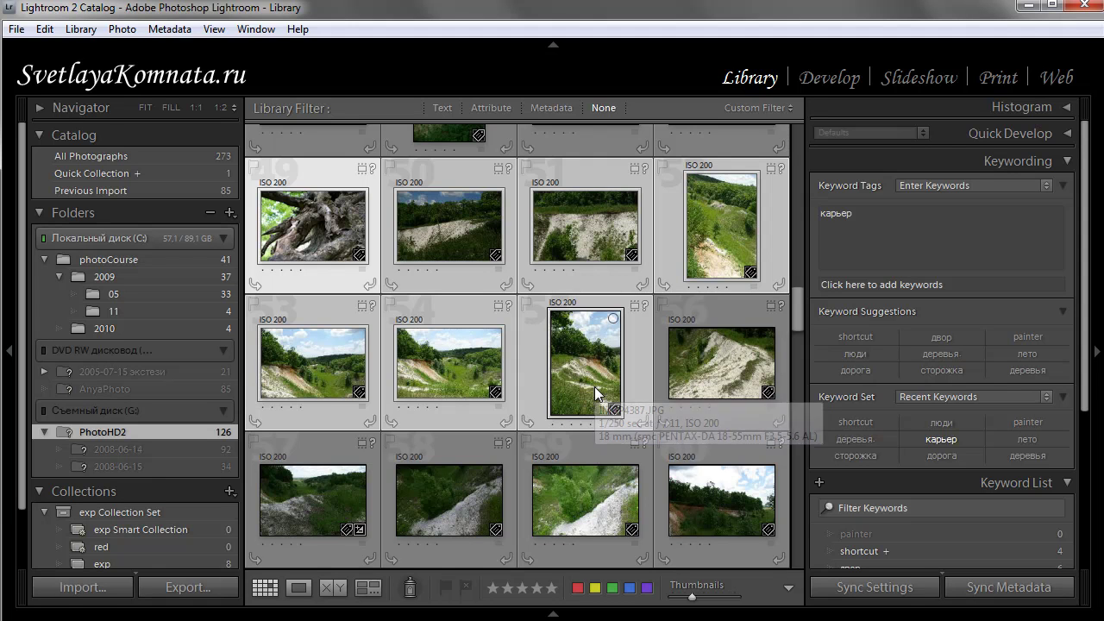
key("shift+k")
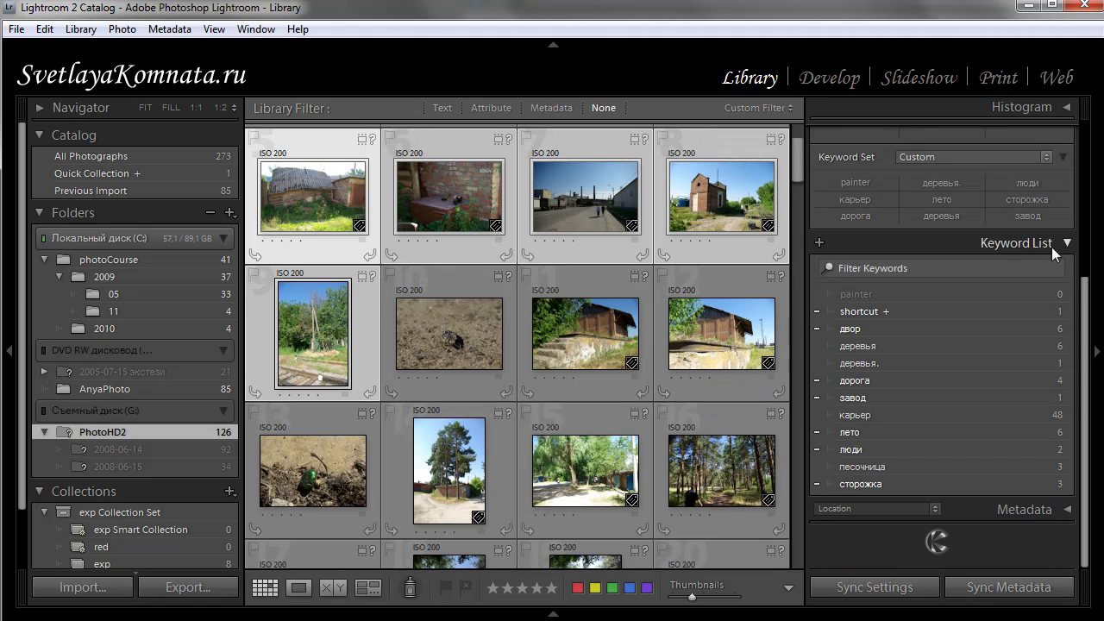
Step: Tag the ISO 250 group photo with люди by dragging it onto the Keyword List entry
scroll(725, 465, "down", 5)
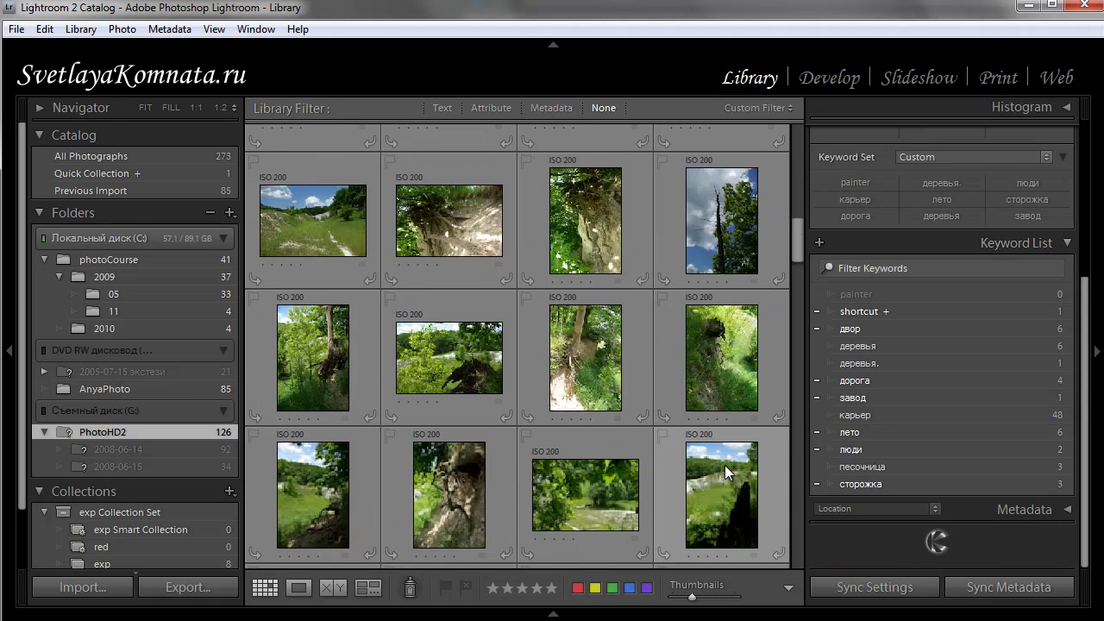
scroll(725, 465, "down", 2)
scroll(724, 465, "down", 2)
scroll(719, 465, "down", 2)
scroll(717, 460, "up", 2)
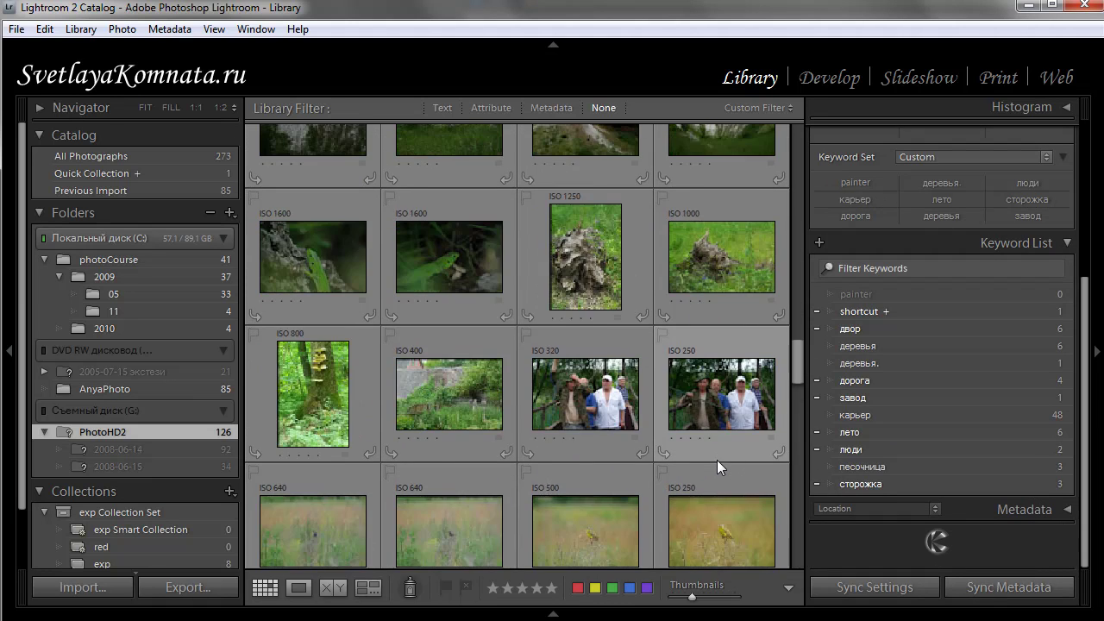
left_click(709, 394)
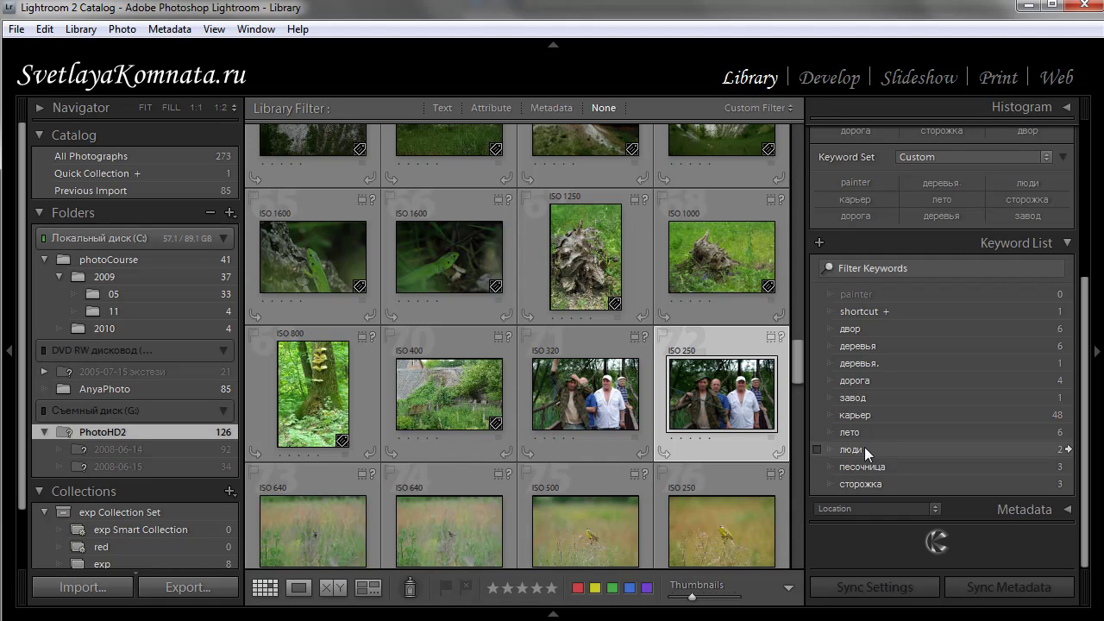
left_click_drag(715, 394, 855, 451)
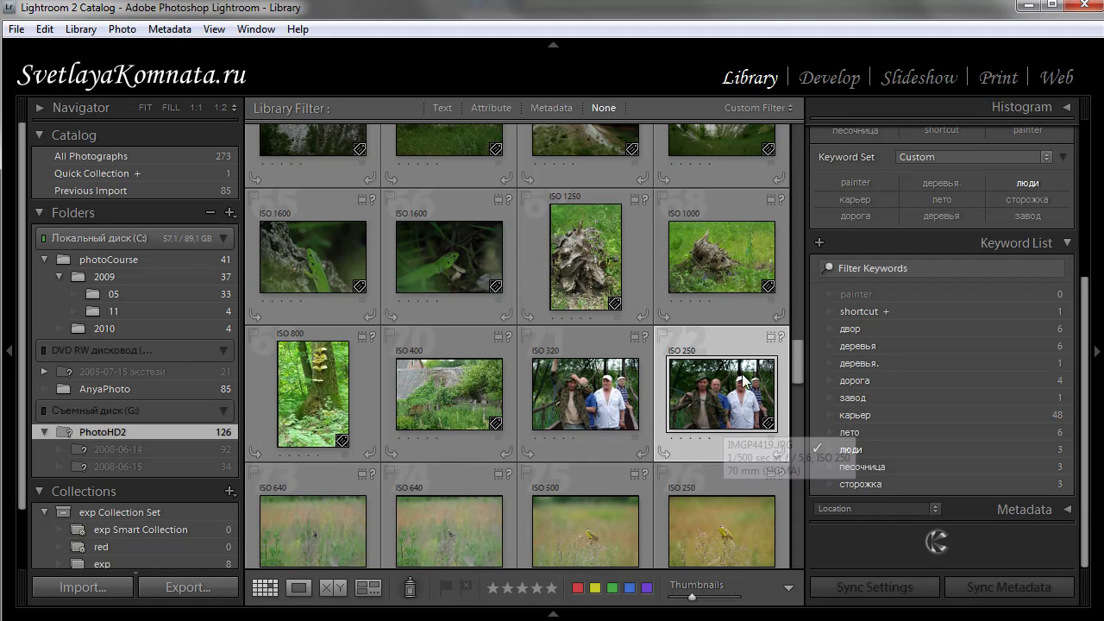
Step: Tick the люди checkbox for the ISO 320 photo of the group of men
left_click(588, 397)
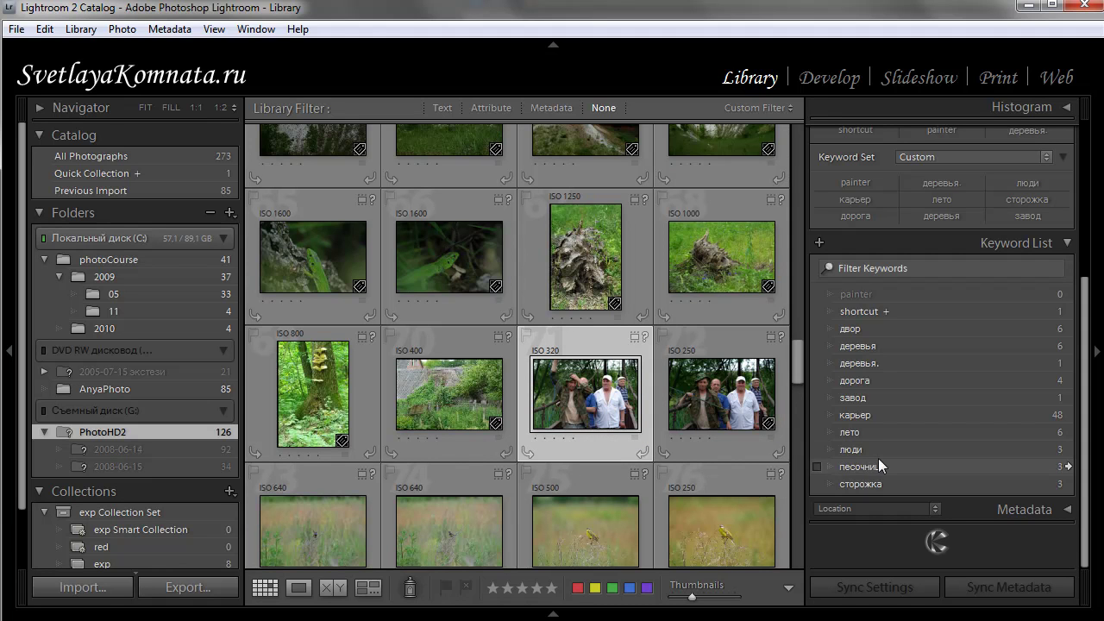
left_click(816, 450)
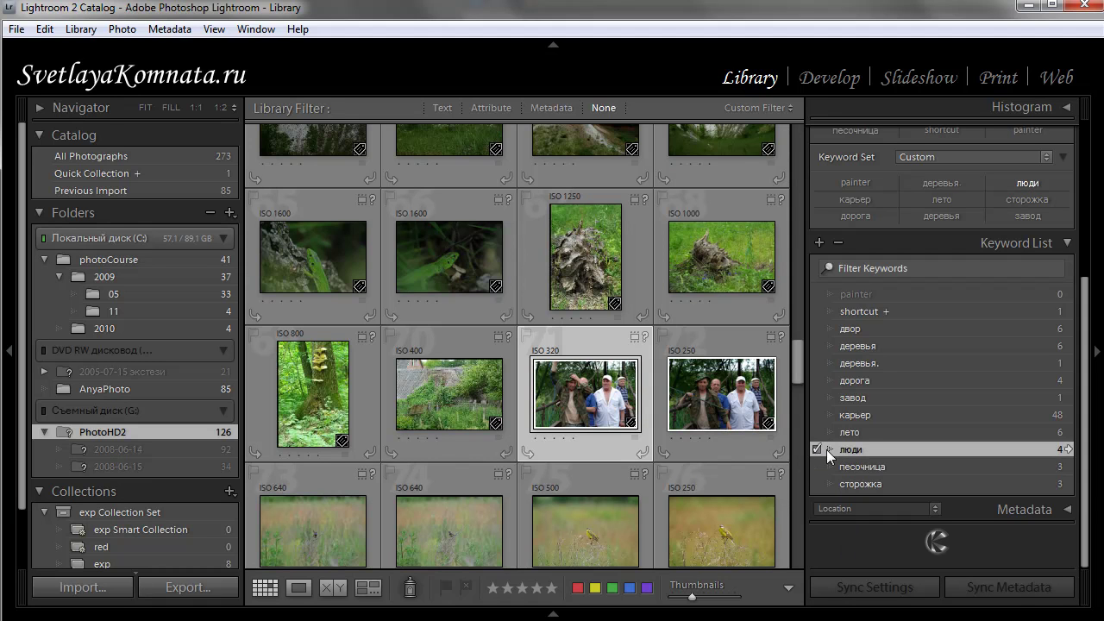
left_click(601, 399)
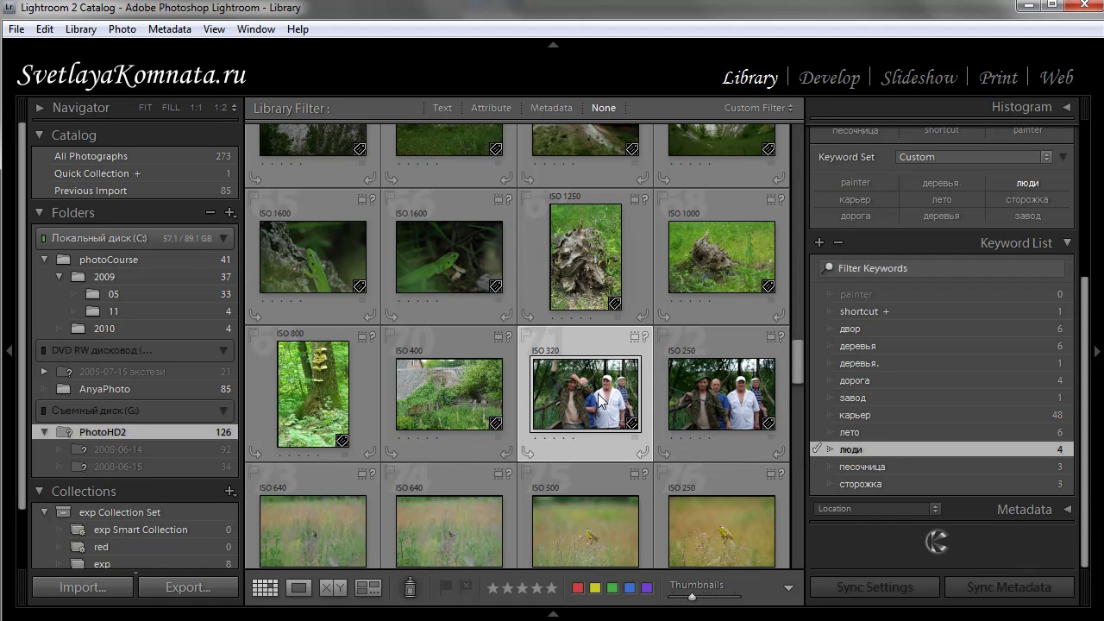
mouse_move(926, 432)
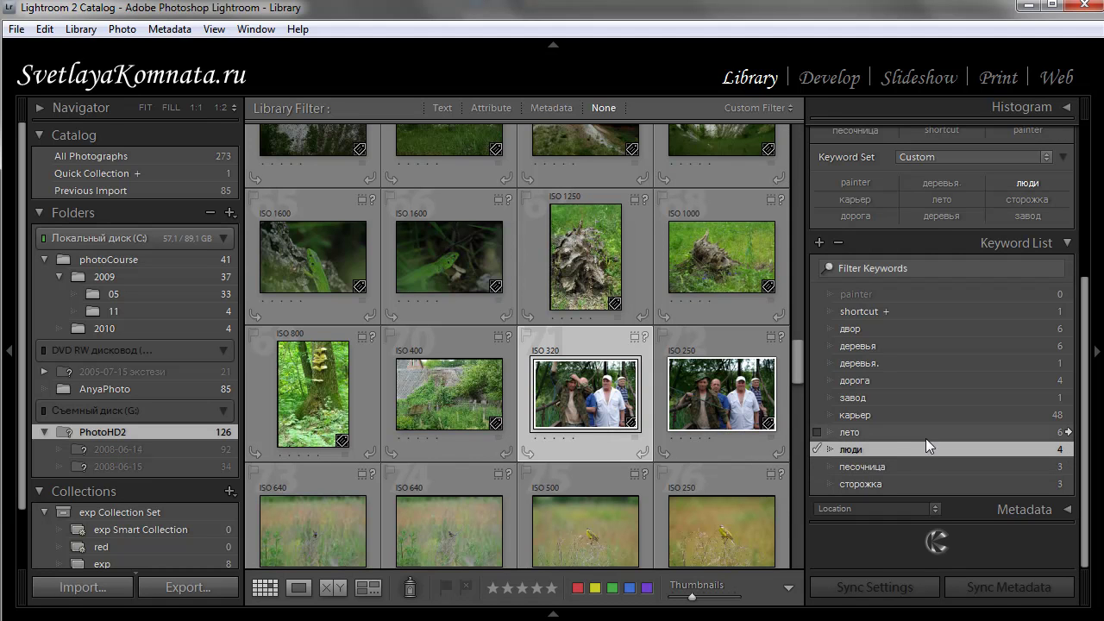
left_click_drag(797, 356, 796, 460)
Step: Select all five bird-in-grass photos and tag them with the new keyword 'животные птицы'
scroll(576, 433, "up", 2)
left_click(318, 401)
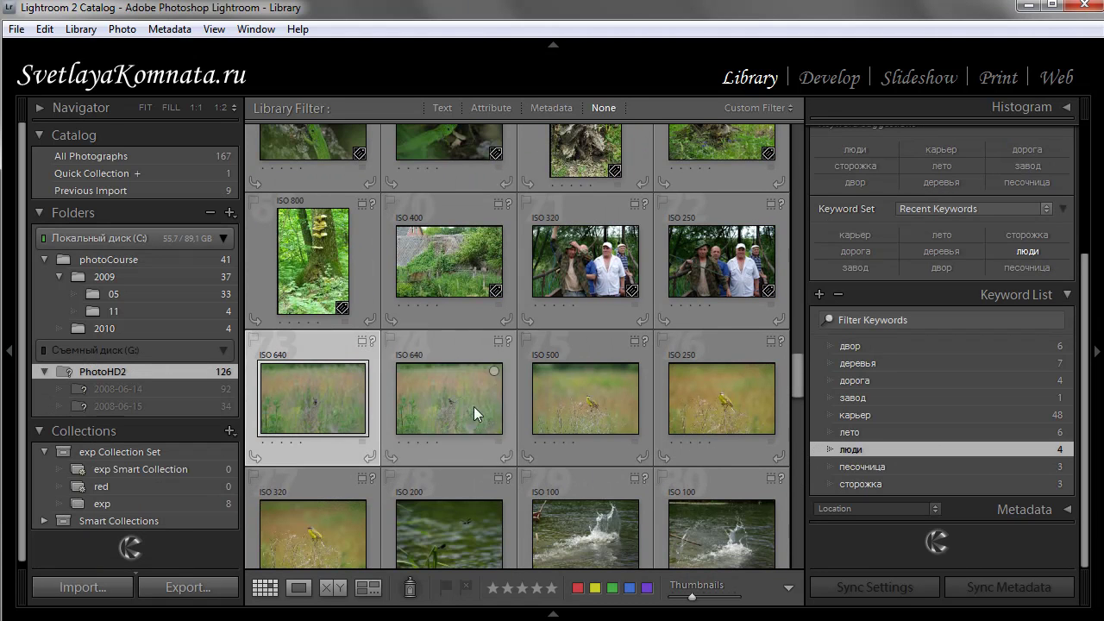
scroll(531, 424, "down", 2)
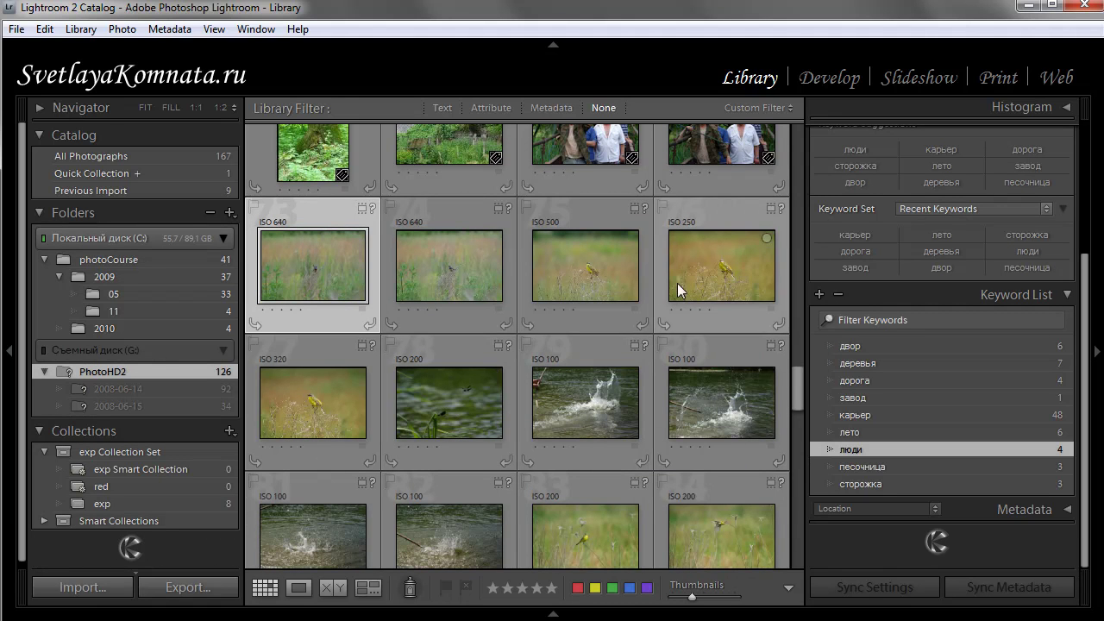
left_click(314, 409, "shift")
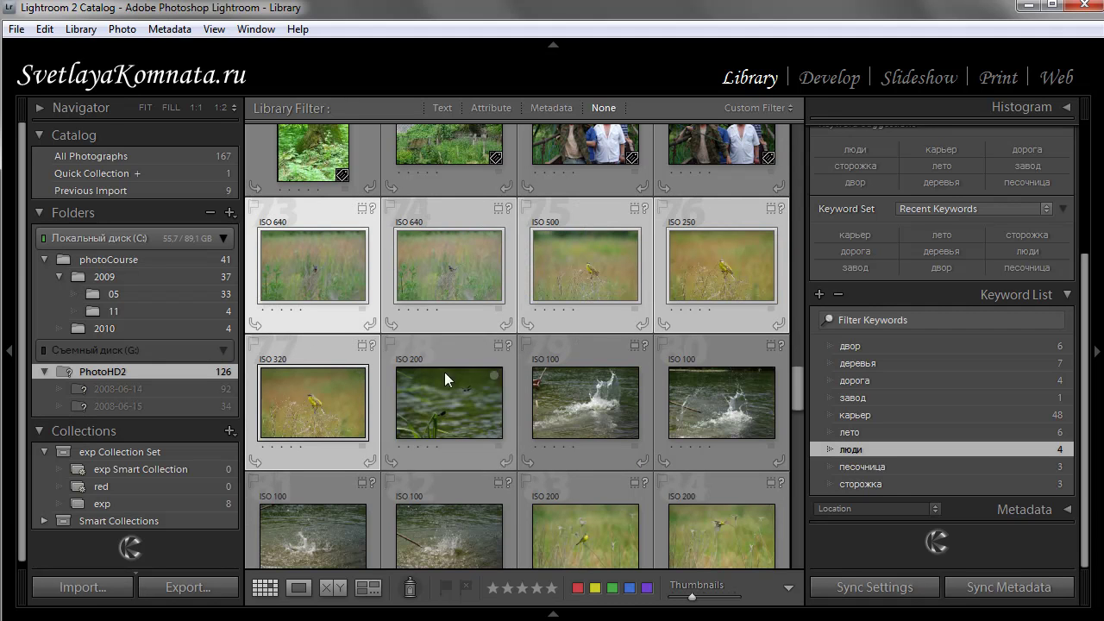
scroll(1089, 370, "up", 2)
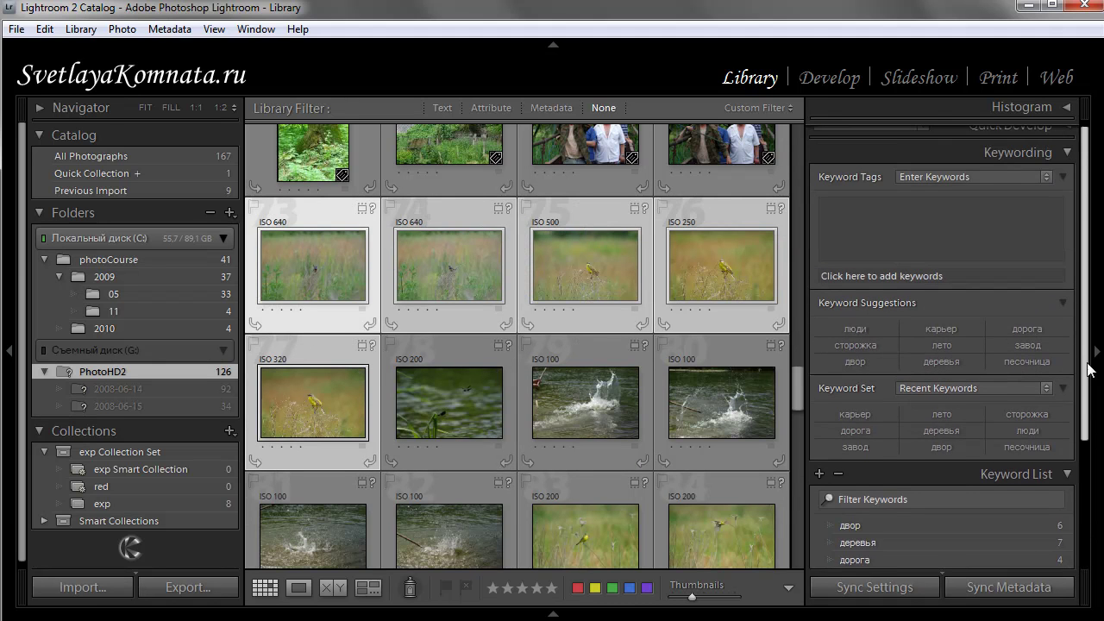
scroll(1088, 369, "up", 1)
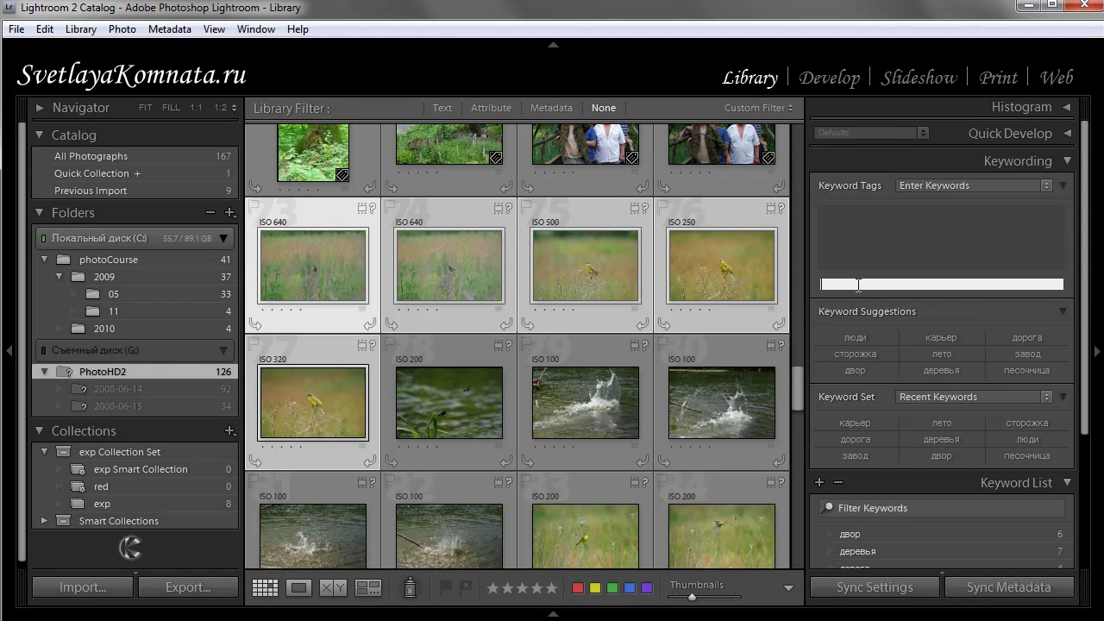
type("жи")
type("вотные")
type(" птицы")
key("Return")
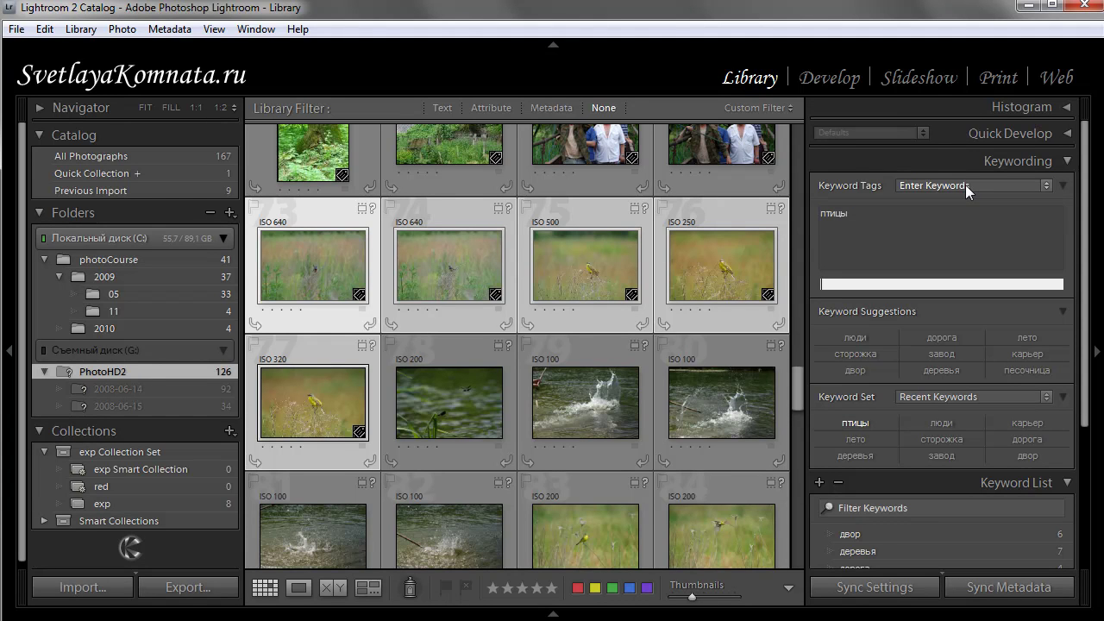
Step: Show Keyword Tags as Keywords & Containing Keywords, then return to Enter Keywords
left_click(917, 222)
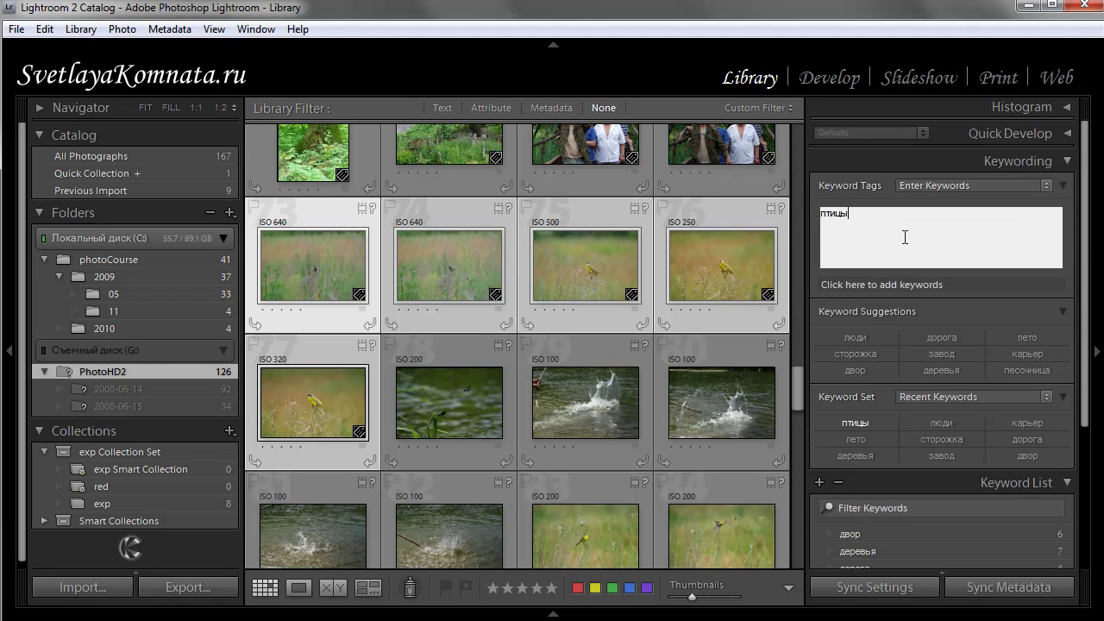
left_click(960, 185)
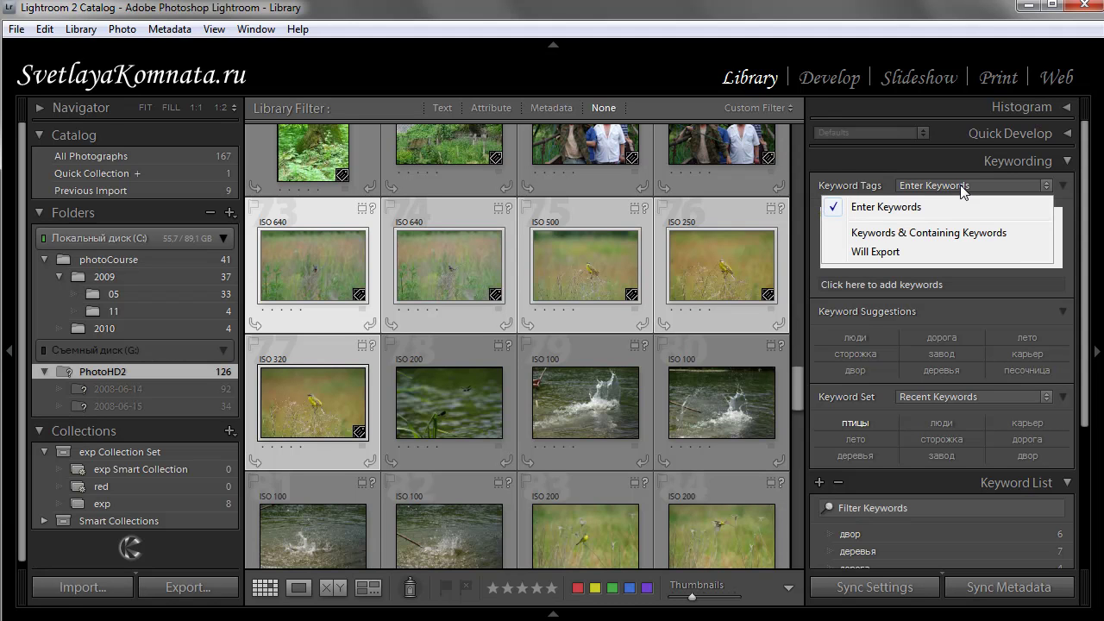
left_click(918, 234)
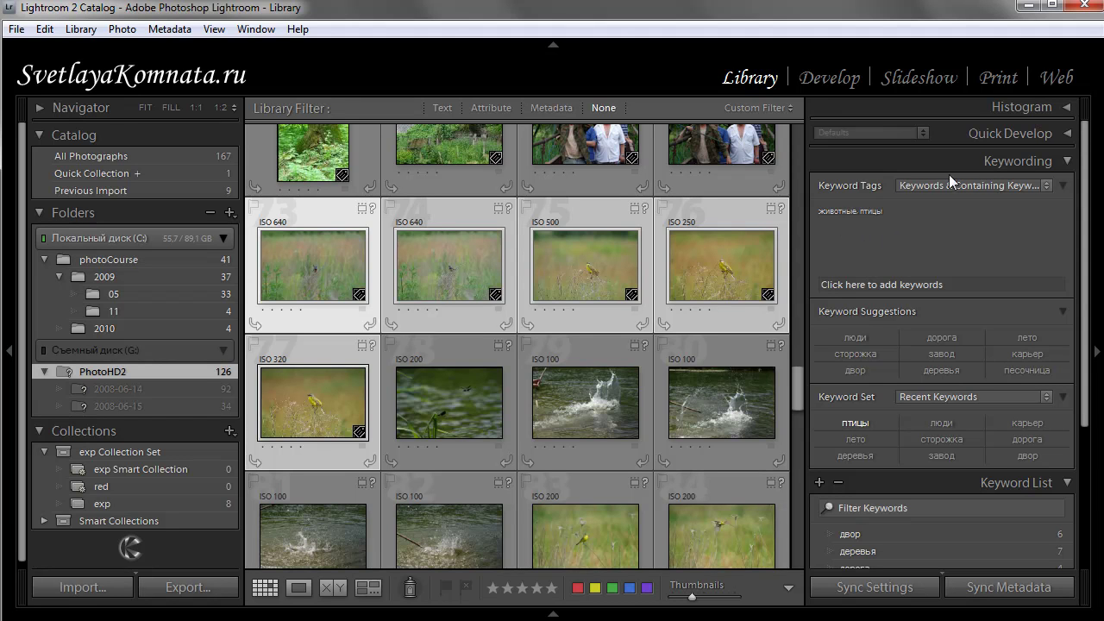
left_click(942, 184)
left_click(863, 208)
Step: Show Will Export, then Keywords & Containing Keywords, and finally return to Enter Keywords
left_click(956, 185)
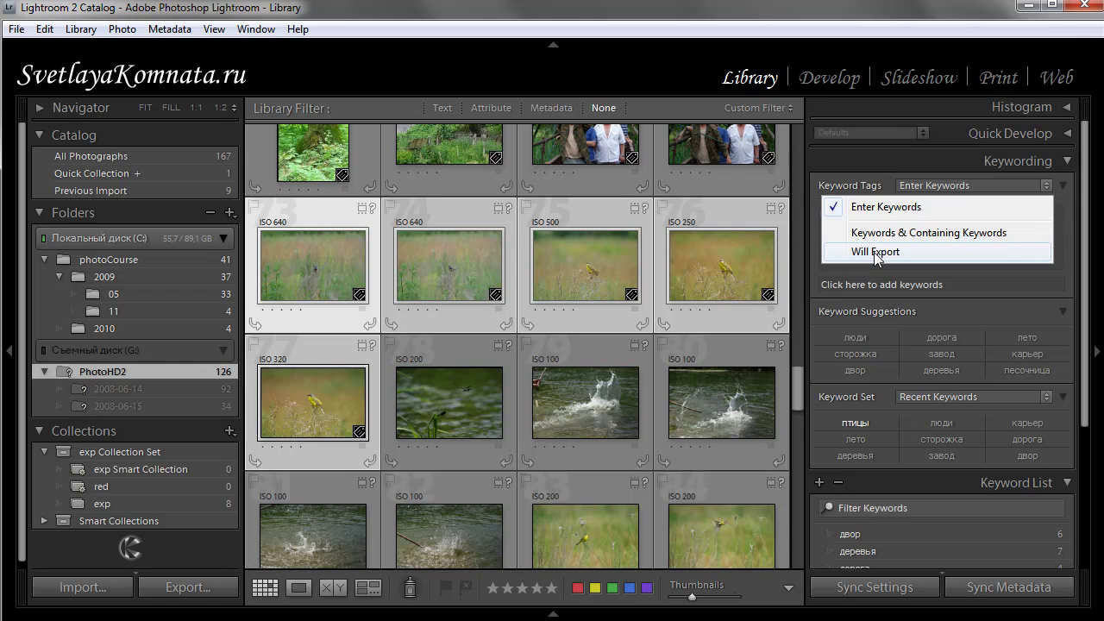
left_click(875, 252)
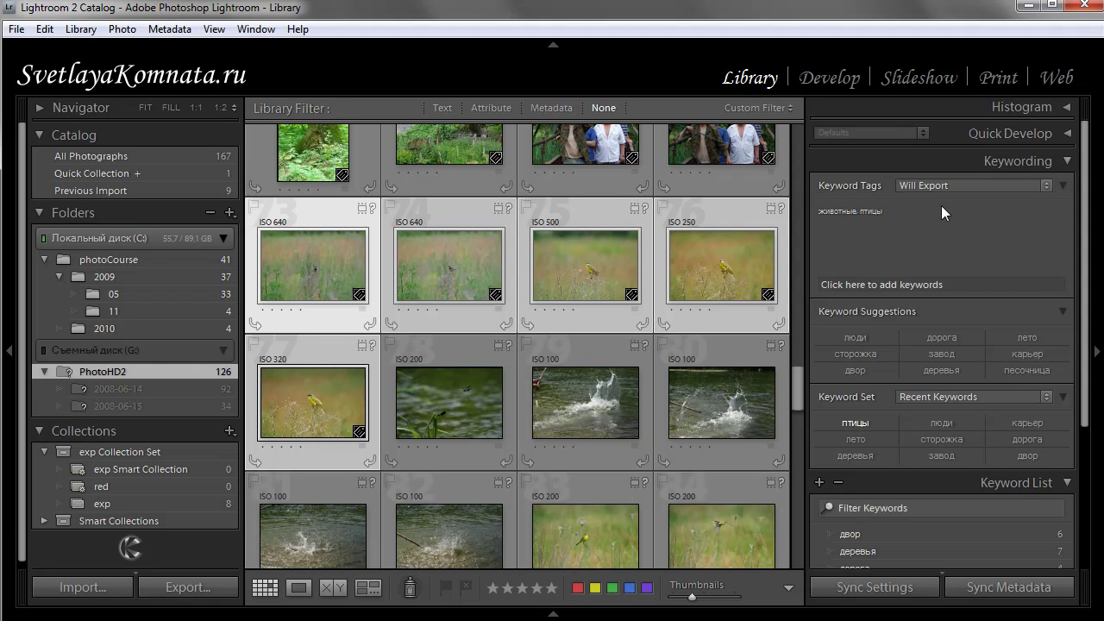
left_click(936, 187)
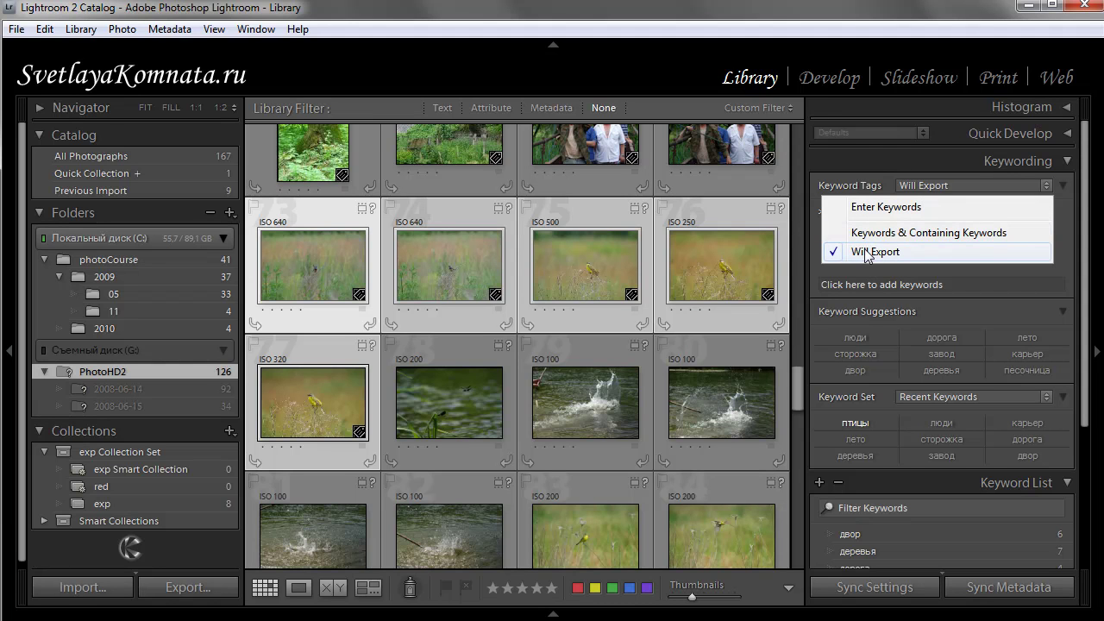
left_click(915, 234)
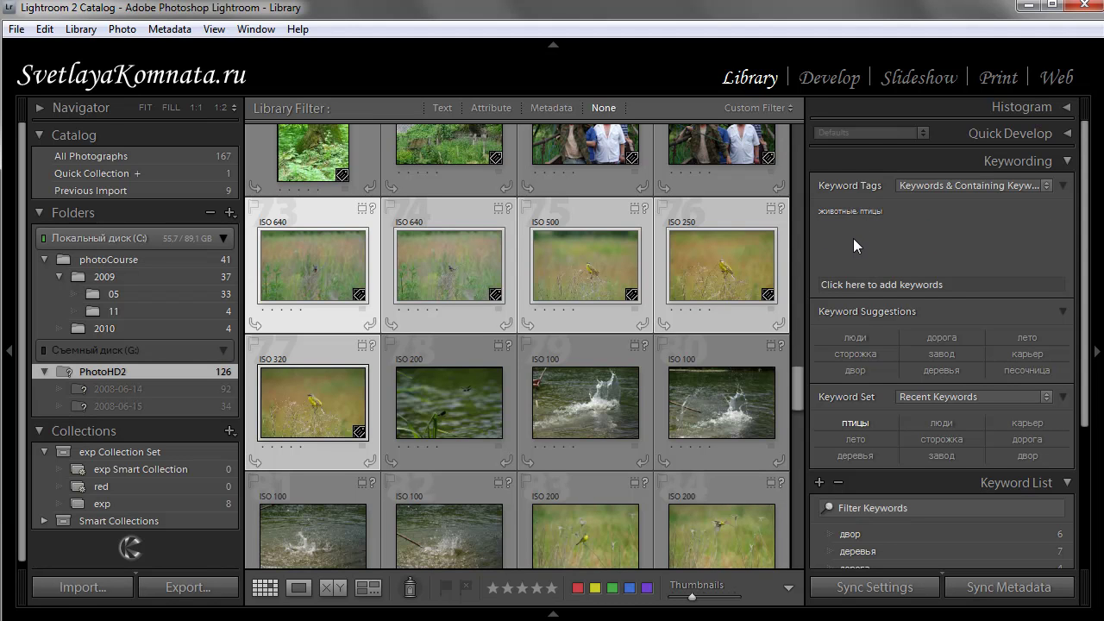
left_click(953, 186)
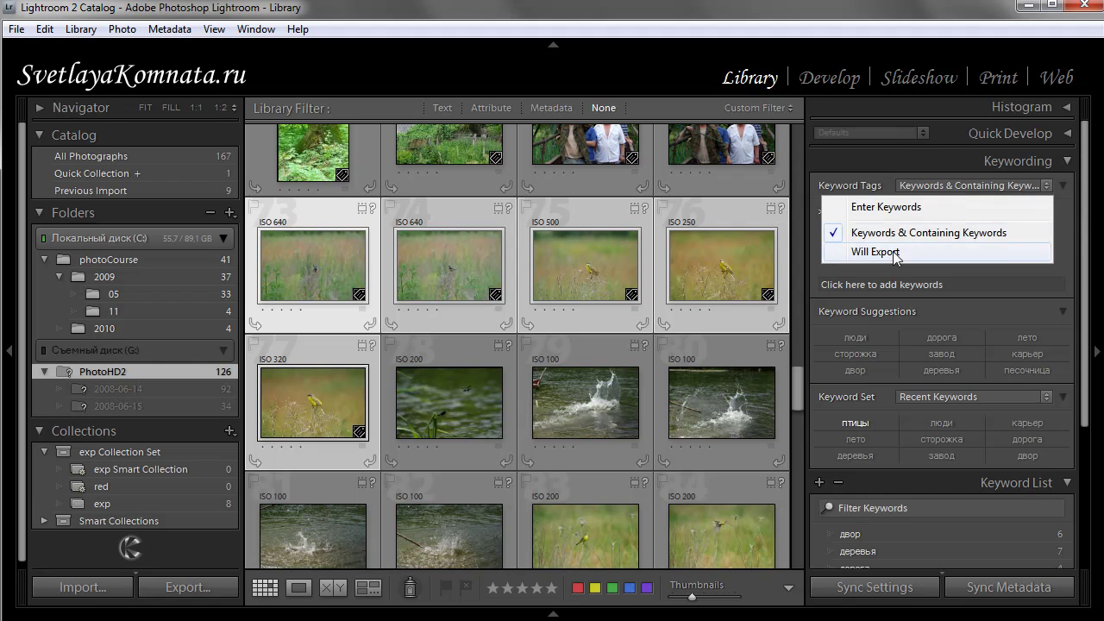
left_click(888, 207)
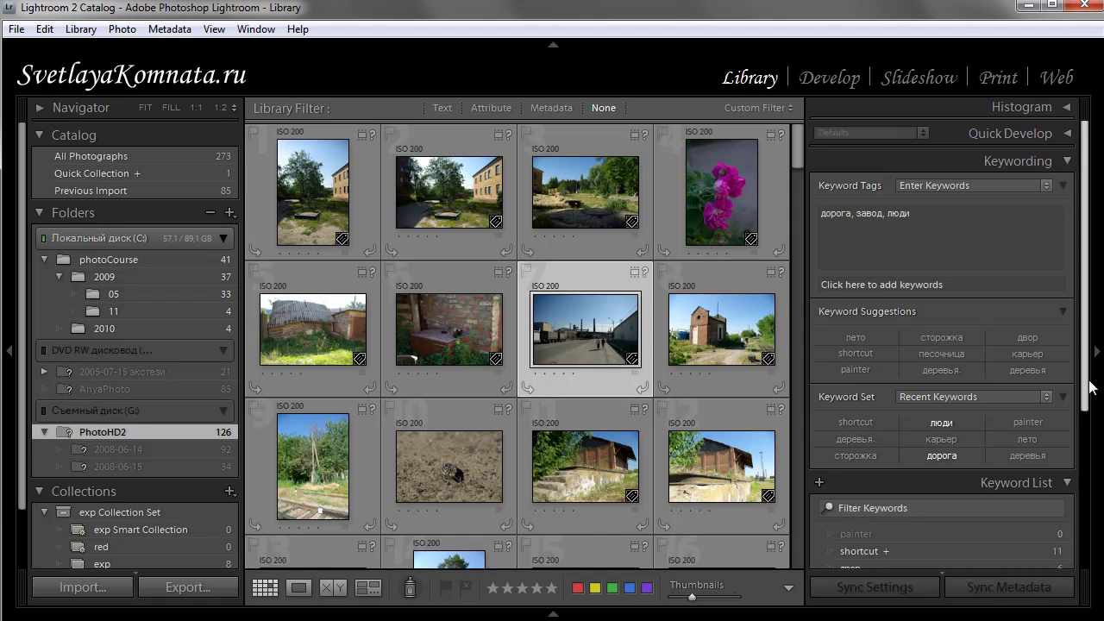
Step: Scroll the right panel to show the full Keyword List with дорога, завод and люди ticked
scroll(1093, 440, "down", 2)
scroll(1094, 440, "down", 5)
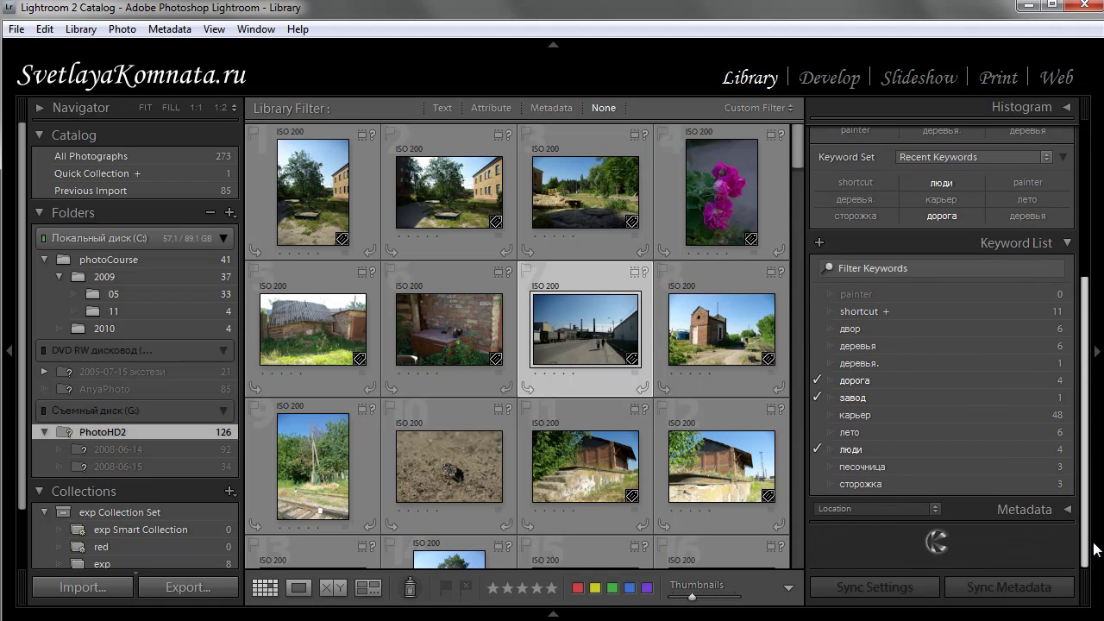